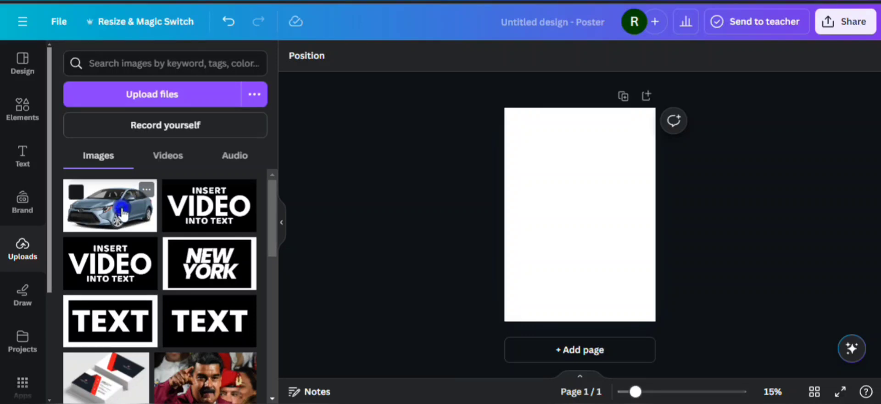
Enlarge the car image to the full page width and position it in the lower half of the poster.
{"action": "left_click_drag", "start_coordinate": [539, 193], "coordinate": [505, 173]}
{"action": "left_click_drag", "start_coordinate": [625, 239], "coordinate": [656, 258]}
{"action": "left_click_drag", "start_coordinate": [578, 237], "coordinate": [571, 270]}
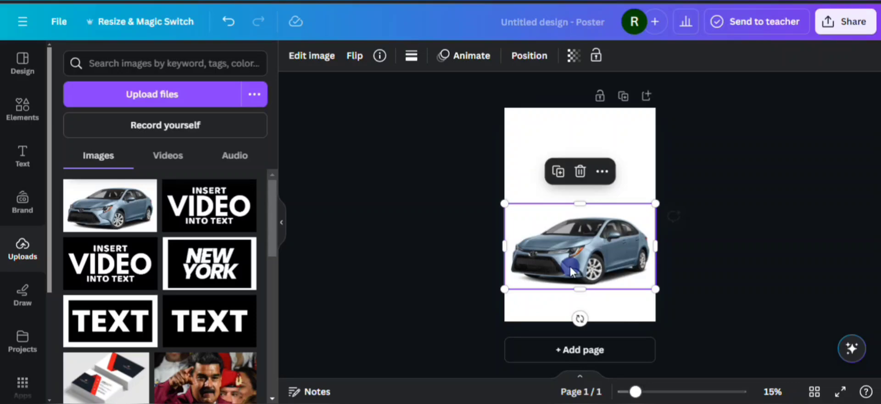
{"action": "left_click", "coordinate": [407, 165]}
Add a circle shape and enlarge it to cover the upper part of the poster behind the car.
{"action": "left_click", "coordinate": [20, 109]}
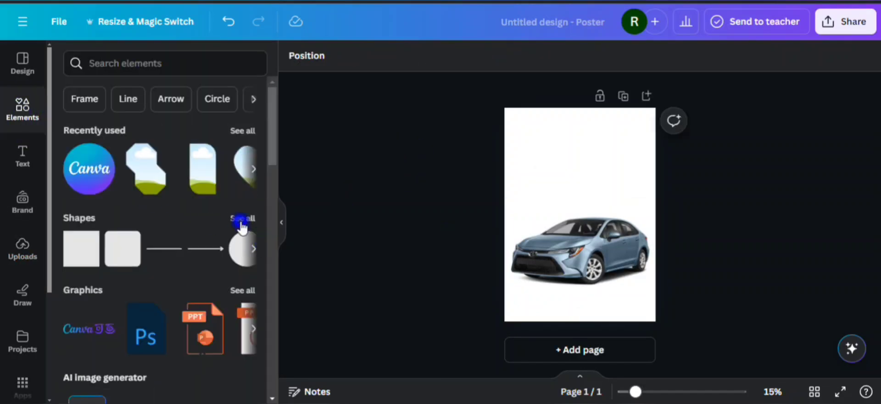
{"action": "left_click", "coordinate": [241, 220]}
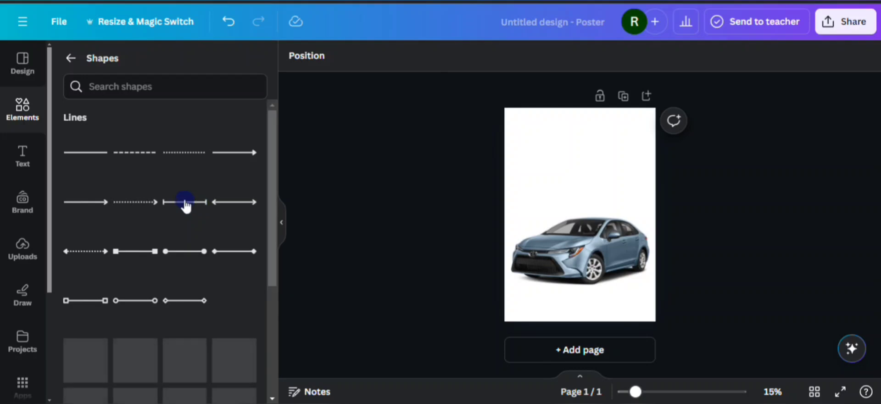
{"action": "scroll", "coordinate": [185, 205], "scroll_direction": "down", "scroll_amount": 4}
{"action": "scroll", "coordinate": [184, 193], "scroll_direction": "down", "scroll_amount": 4}
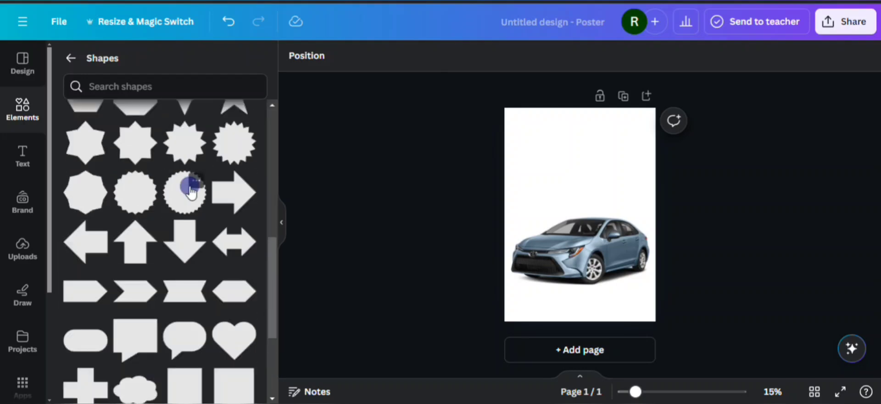
{"action": "scroll", "coordinate": [191, 193], "scroll_direction": "up", "scroll_amount": 6}
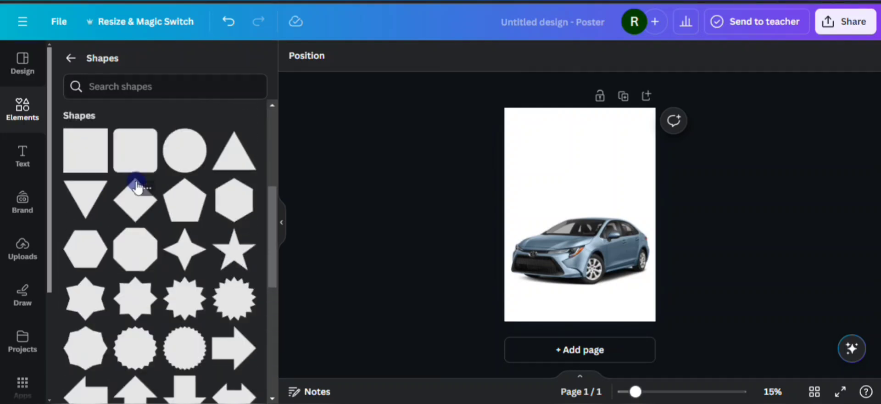
{"action": "left_click_drag", "start_coordinate": [198, 283], "coordinate": [656, 204]}
{"action": "left_click", "coordinate": [514, 160]}
{"action": "left_click_drag", "start_coordinate": [580, 225], "coordinate": [604, 148]}
{"action": "left_click_drag", "start_coordinate": [637, 123], "coordinate": [660, 83]}
{"action": "left_click_drag", "start_coordinate": [621, 168], "coordinate": [567, 156]}
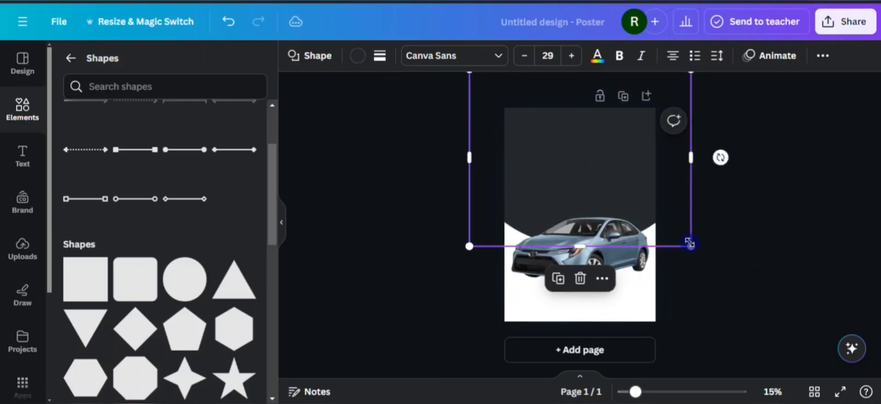
Enlarge the circle further and shift it so its curved lower edge runs behind the car, filling the page above.
{"action": "left_click_drag", "start_coordinate": [691, 244], "coordinate": [730, 263]}
{"action": "left_click_drag", "start_coordinate": [650, 208], "coordinate": [675, 195]}
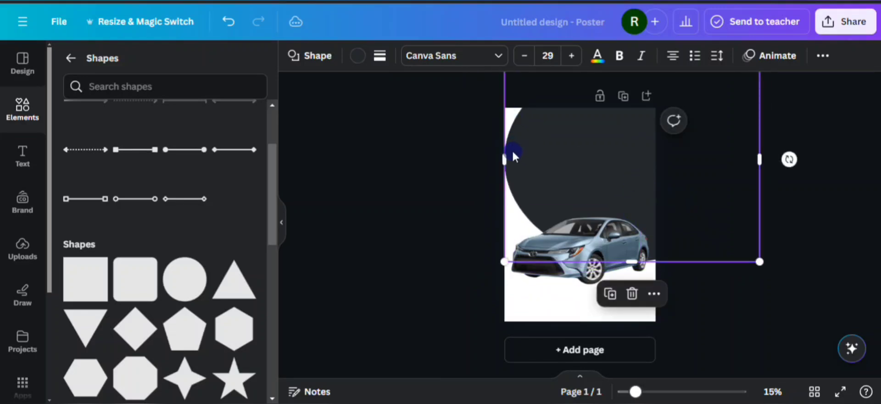
{"action": "left_click_drag", "start_coordinate": [500, 261], "coordinate": [480, 275]}
{"action": "left_click_drag", "start_coordinate": [671, 211], "coordinate": [665, 192]}
{"action": "left_click", "coordinate": [794, 261]}
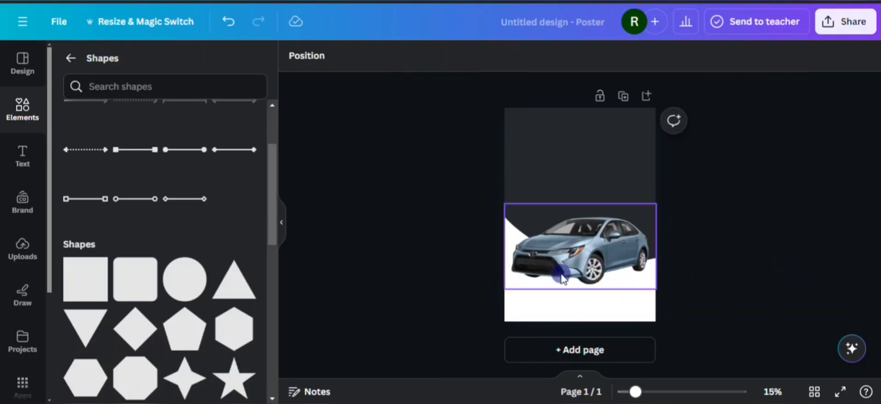
Search the elements for "shadow" and place the soft oval shadow graphic beneath the car.
{"action": "left_click", "coordinate": [35, 99]}
{"action": "left_click", "coordinate": [78, 68]}
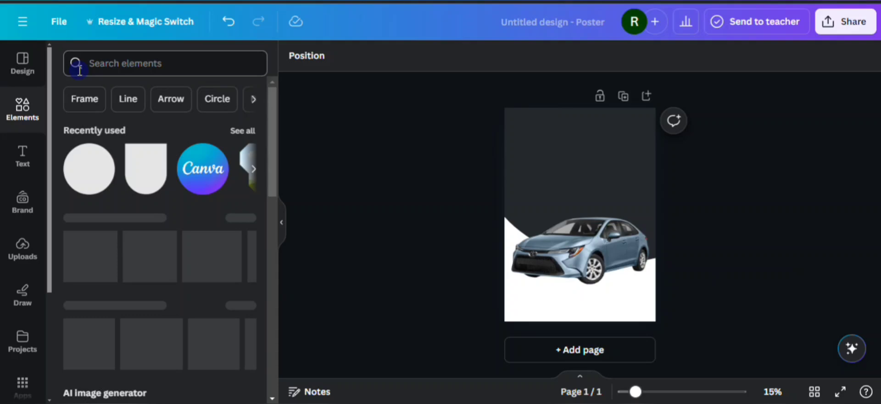
{"action": "left_click", "coordinate": [107, 68]}
{"action": "type", "text": "shado"}
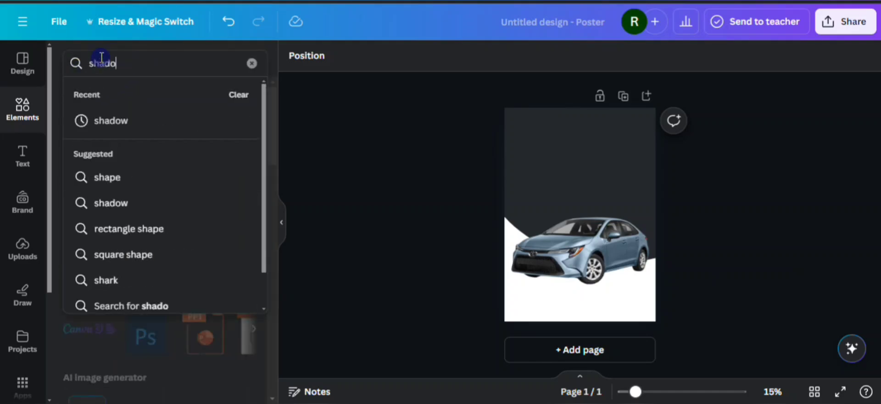
{"action": "type", "text": "w"}
{"action": "key", "text": "Return"}
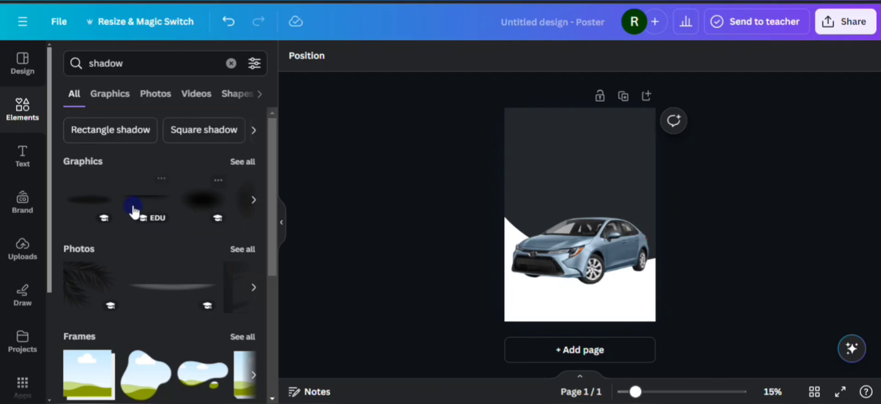
{"action": "left_click_drag", "start_coordinate": [93, 205], "coordinate": [590, 290]}
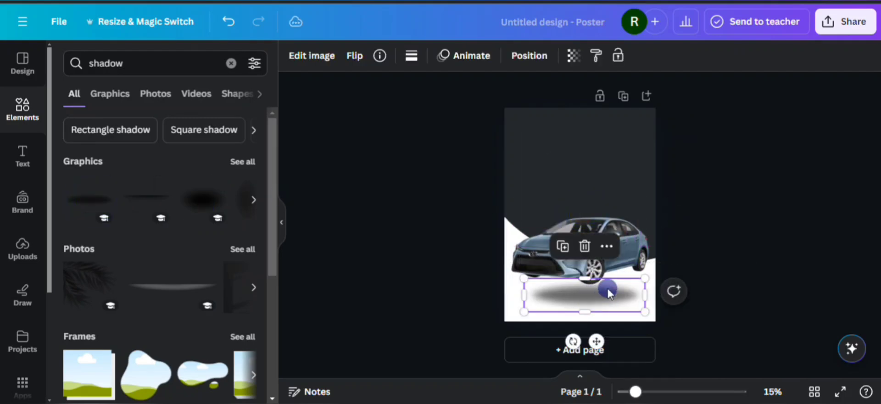
Shrink the oval shadow and fit it under the car's nearest front wheel.
{"action": "scroll", "coordinate": [607, 285], "scroll_direction": "up", "scroll_amount": 5}
{"action": "scroll", "coordinate": [607, 286], "scroll_direction": "up", "scroll_amount": 3}
{"action": "scroll", "coordinate": [595, 304], "scroll_direction": "up", "scroll_amount": 1}
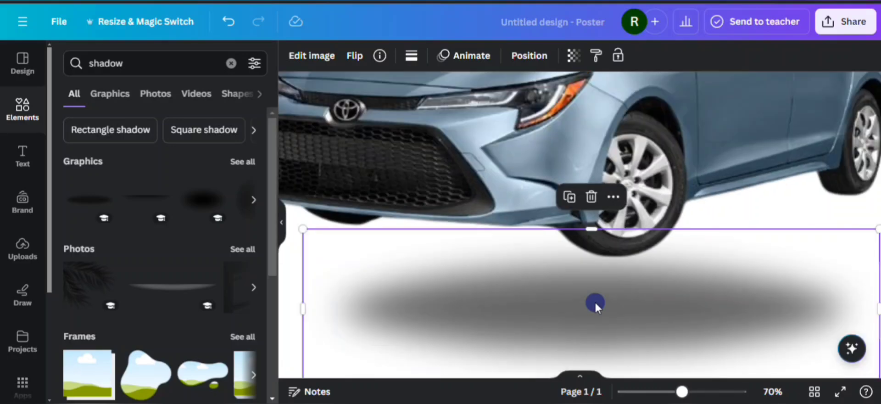
{"action": "left_click_drag", "start_coordinate": [309, 230], "coordinate": [604, 310]}
Duplicate the wheel shadow, move the copy under the other front wheel and reduce its size to fit.
{"action": "left_click_drag", "start_coordinate": [748, 351], "coordinate": [433, 243]}
{"action": "left_click", "coordinate": [591, 183]}
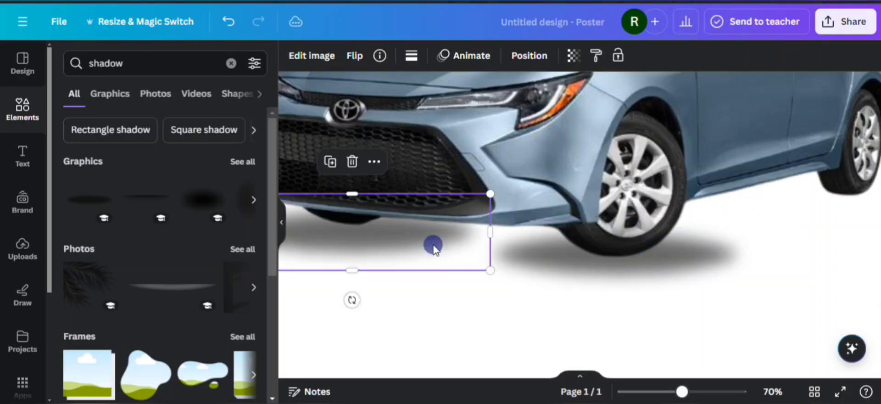
{"action": "left_click_drag", "start_coordinate": [494, 269], "coordinate": [403, 236]}
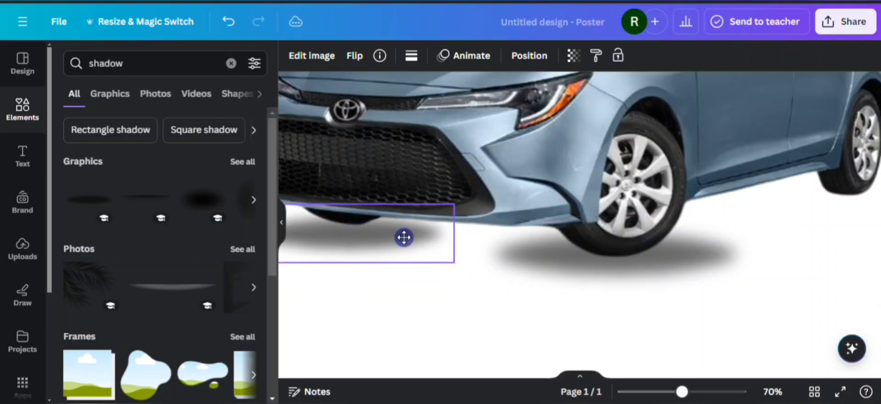
{"action": "left_click_drag", "start_coordinate": [445, 255], "coordinate": [426, 250]}
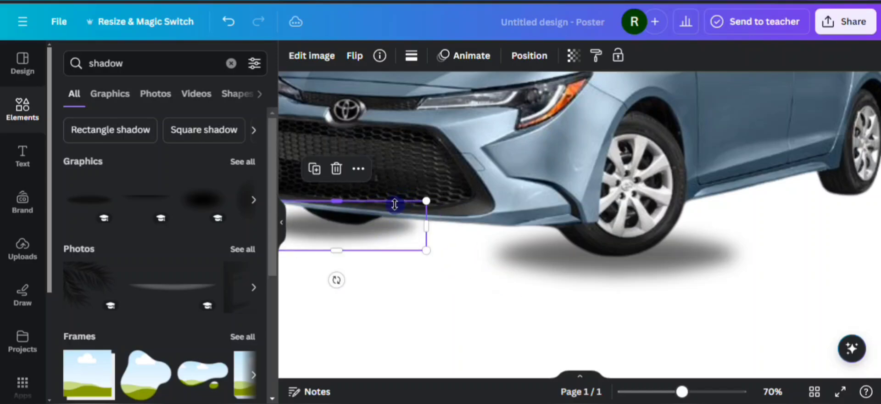
Send both front-wheel shadows to the back so they lie behind the car.
{"action": "left_click", "coordinate": [357, 173]}
{"action": "mouse_move", "coordinate": [358, 178]}
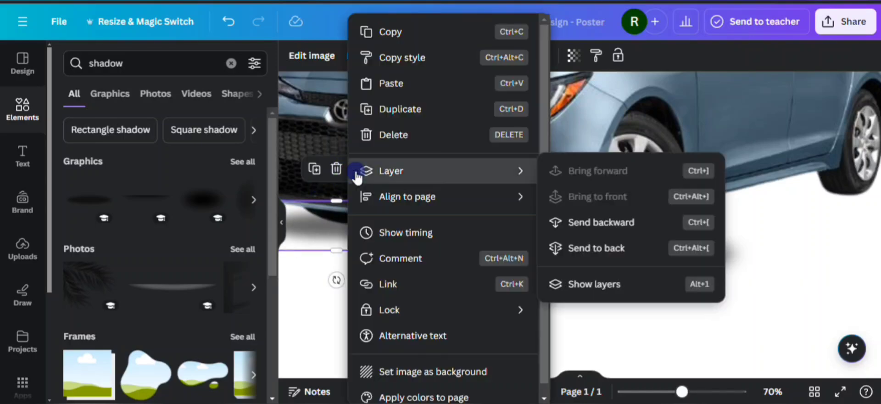
{"action": "left_click", "coordinate": [597, 248]}
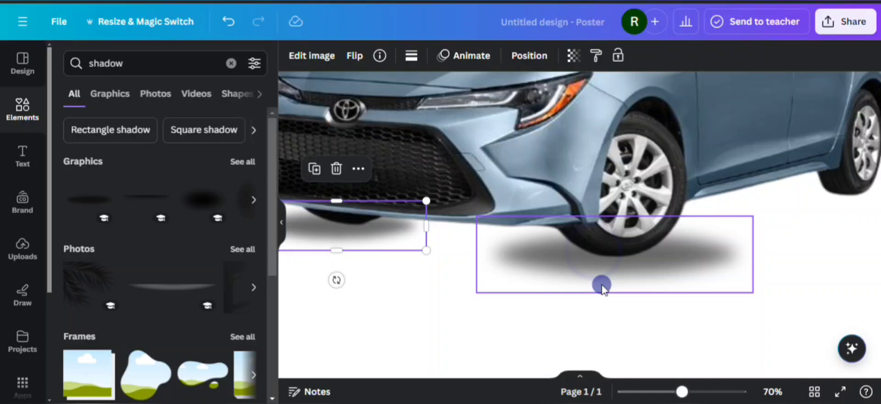
{"action": "left_click", "coordinate": [686, 272]}
{"action": "left_click", "coordinate": [634, 186]}
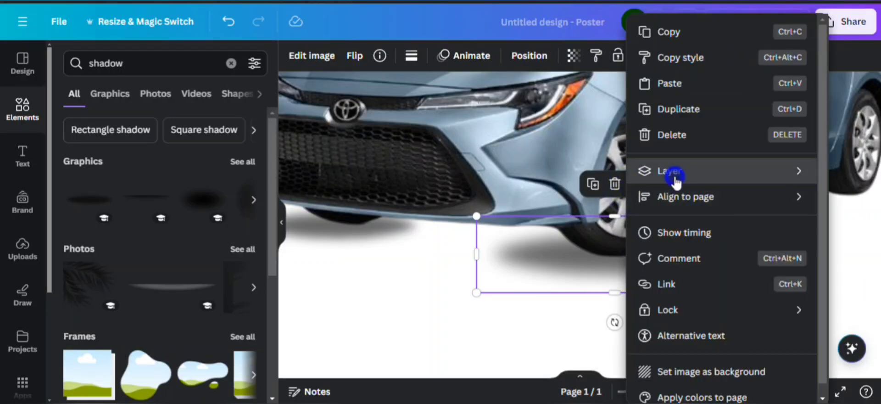
{"action": "mouse_move", "coordinate": [677, 177]}
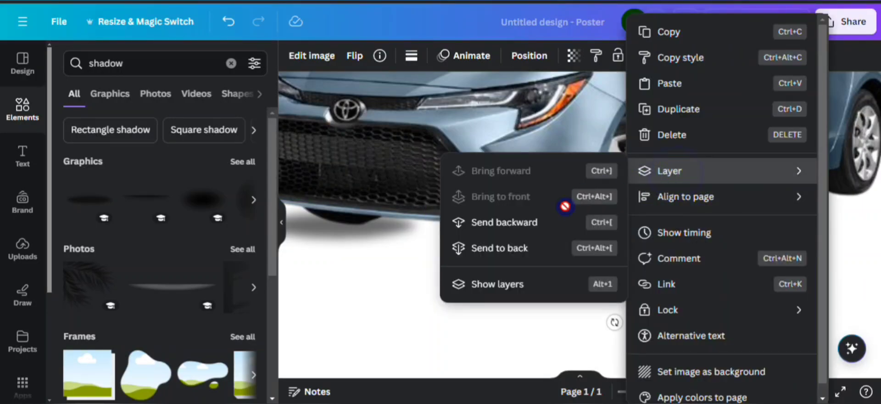
{"action": "left_click", "coordinate": [517, 248]}
{"action": "scroll", "coordinate": [618, 284], "scroll_direction": "down", "scroll_amount": 3}
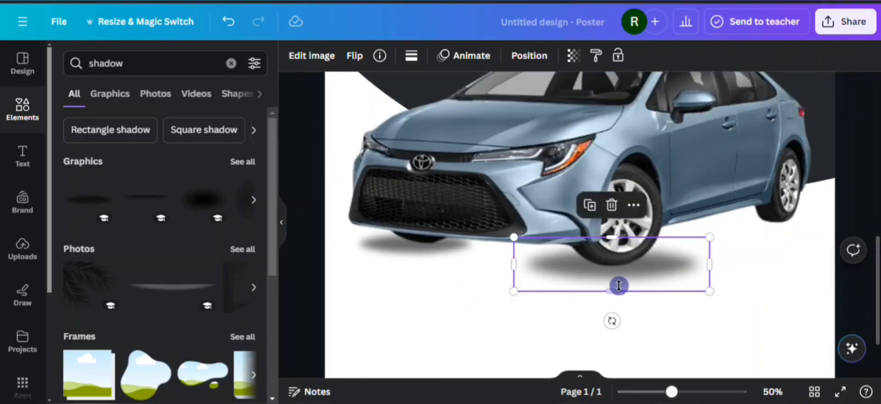
Duplicate the larger front-wheel shadow and move the copy to the car's rear wheel.
{"action": "left_click", "coordinate": [667, 308]}
{"action": "left_click", "coordinate": [667, 275]}
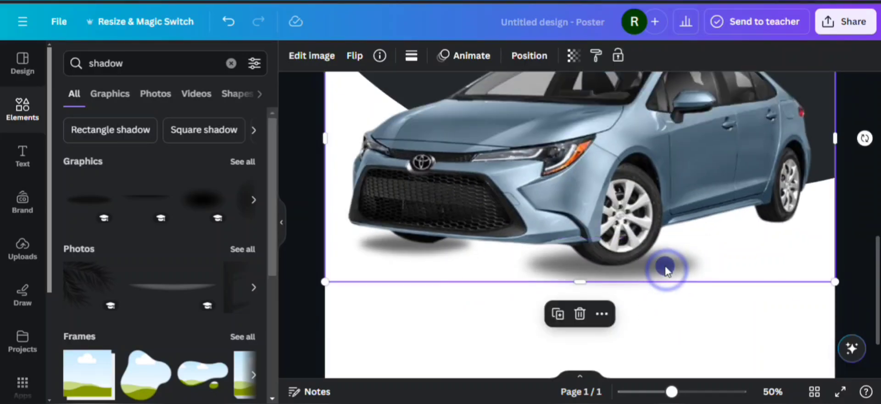
{"action": "left_click", "coordinate": [650, 326]}
{"action": "left_click", "coordinate": [412, 55]}
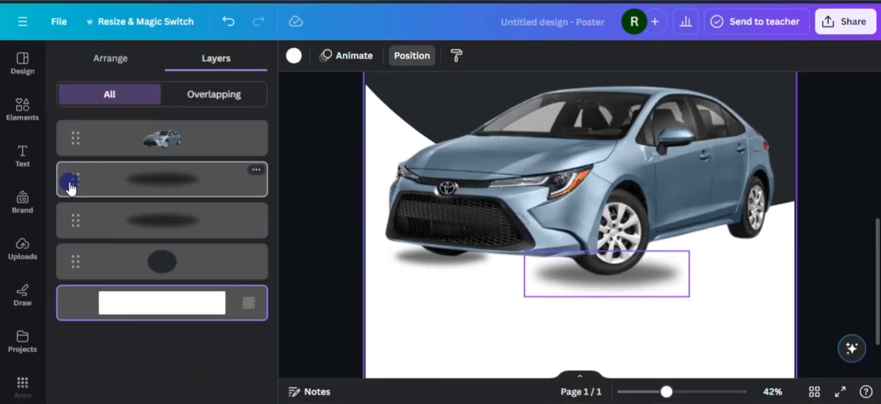
{"action": "left_click", "coordinate": [70, 187]}
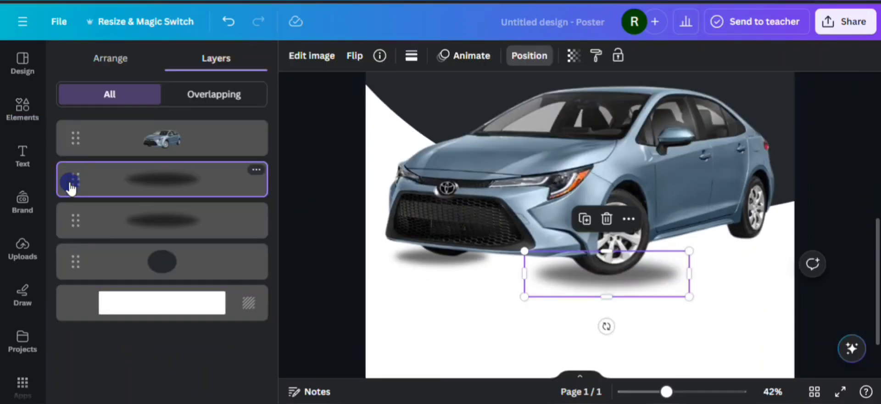
{"action": "left_click", "coordinate": [584, 219]}
{"action": "left_click_drag", "start_coordinate": [626, 281], "coordinate": [761, 244]}
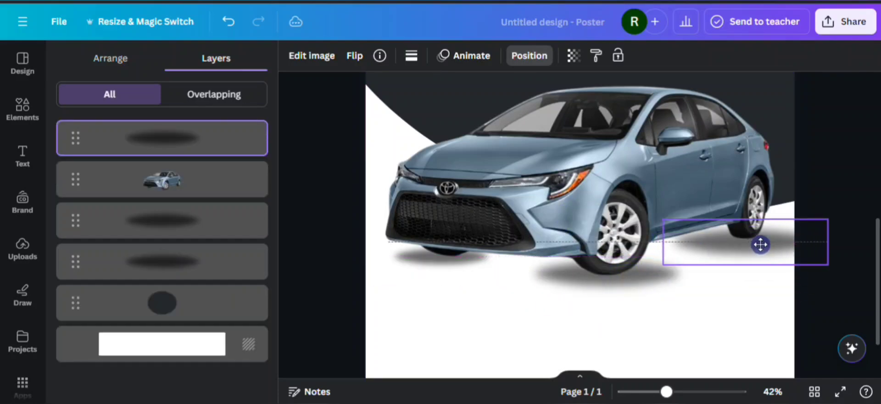
Shrink the copied shadow to about 10 wide and align it beneath the rear wheel at the page edge.
{"action": "left_click_drag", "start_coordinate": [828, 265], "coordinate": [737, 236]}
{"action": "left_click_drag", "start_coordinate": [794, 253], "coordinate": [790, 249]}
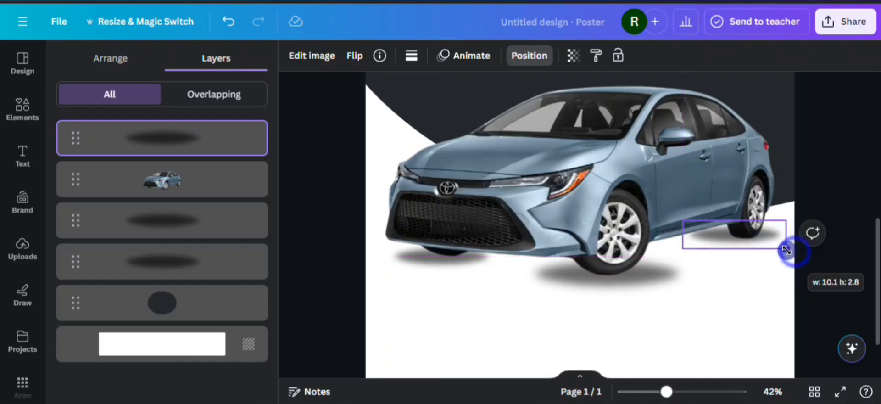
{"action": "left_click_drag", "start_coordinate": [718, 231], "coordinate": [729, 236]}
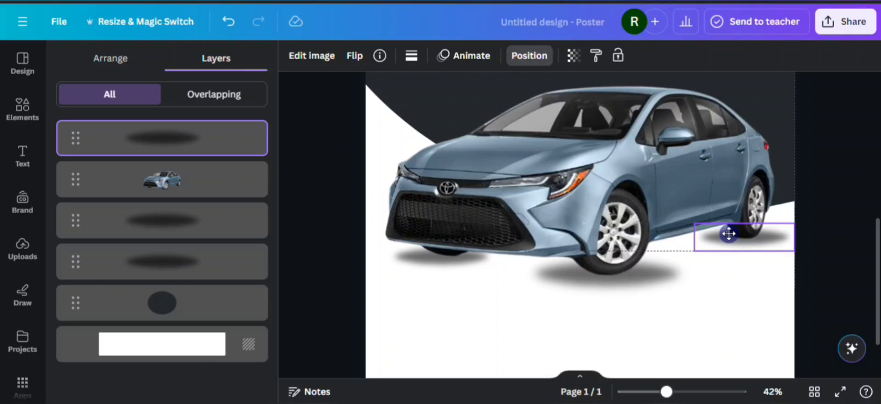
{"action": "left_click_drag", "start_coordinate": [728, 232], "coordinate": [729, 233]}
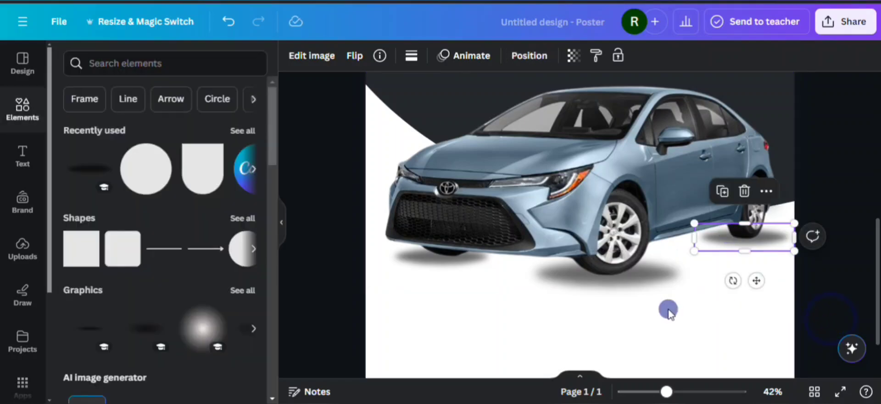
Recolor the large background circle to a custom deep blue, #2500D8.
{"action": "scroll", "coordinate": [463, 299], "scroll_direction": "down", "scroll_amount": 5}
{"action": "left_click", "coordinate": [504, 321]}
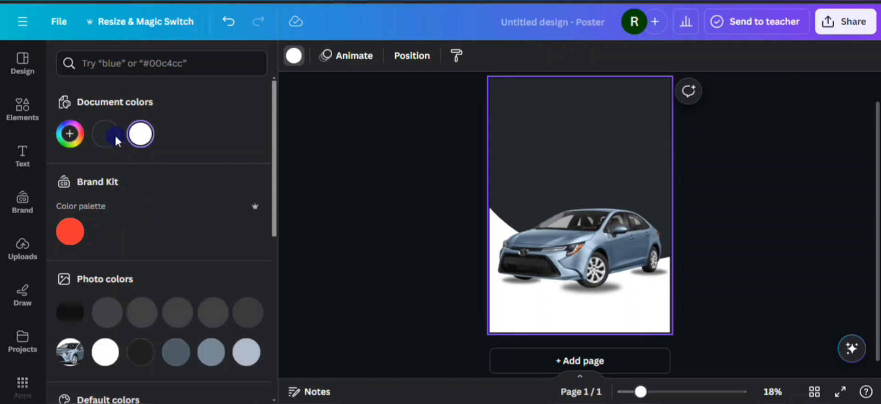
{"action": "left_click", "coordinate": [568, 99]}
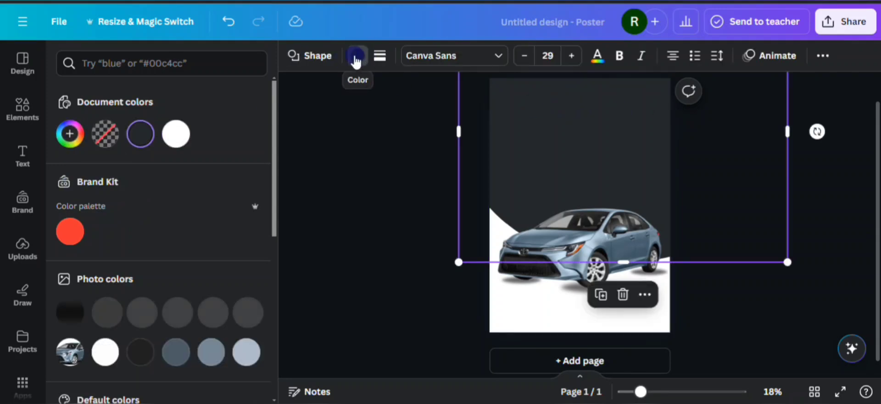
{"action": "left_click", "coordinate": [142, 138]}
{"action": "left_click_drag", "start_coordinate": [110, 240], "coordinate": [75, 197]}
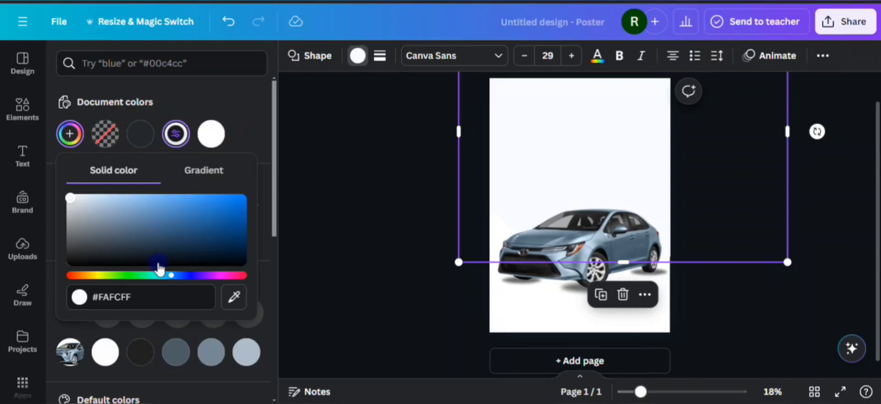
{"action": "left_click_drag", "start_coordinate": [94, 276], "coordinate": [100, 276]}
{"action": "left_click_drag", "start_coordinate": [134, 228], "coordinate": [260, 182]}
{"action": "left_click", "coordinate": [118, 276]}
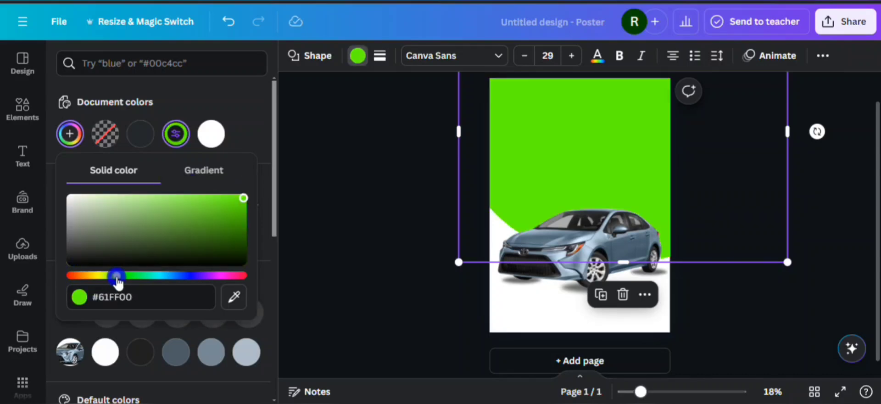
{"action": "left_click_drag", "start_coordinate": [122, 275], "coordinate": [192, 276]}
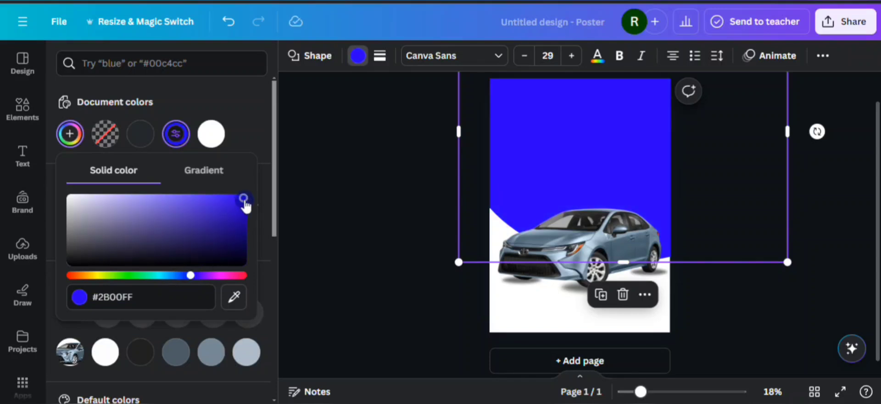
{"action": "left_click_drag", "start_coordinate": [246, 206], "coordinate": [247, 219]}
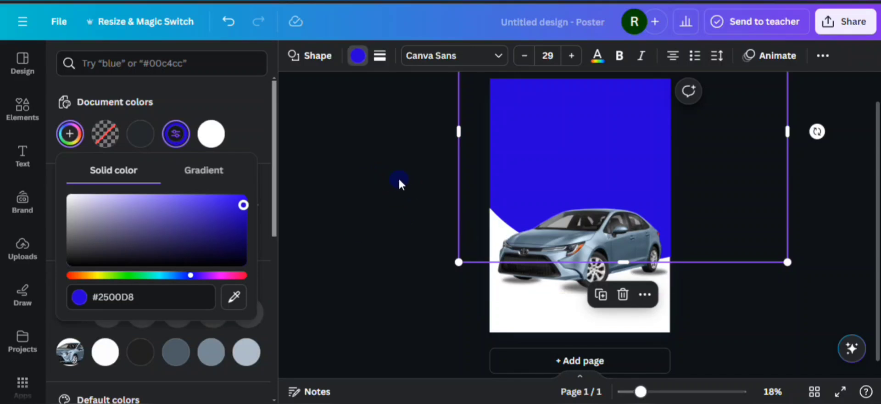
{"action": "key", "text": "Escape"}
{"action": "key", "text": "Escape"}
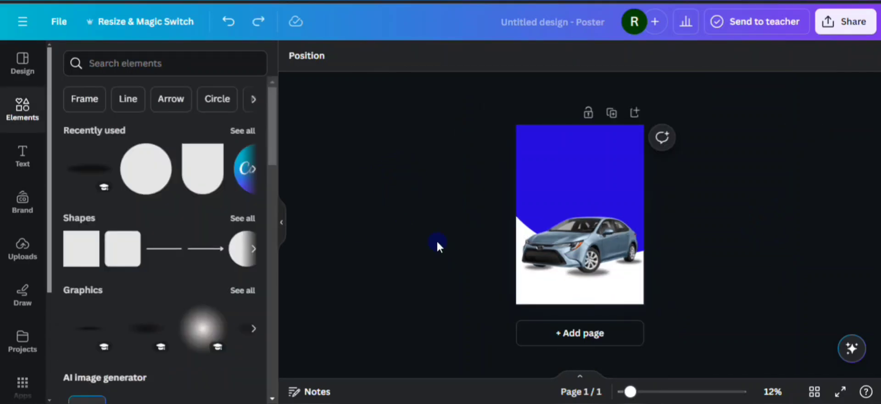
Add a heading reading "Toyota Corolla L 2021" on the blue area above the car.
{"action": "left_click", "coordinate": [23, 161]}
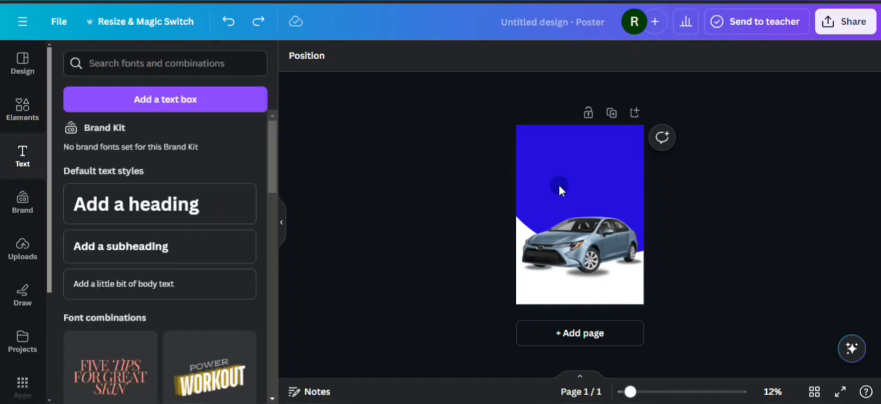
{"action": "left_click", "coordinate": [139, 202]}
{"action": "mouse_move", "coordinate": [531, 203]}
{"action": "left_mouse_down"}
{"action": "mouse_move", "coordinate": [524, 197]}
{"action": "mouse_move", "coordinate": [538, 207]}
{"action": "left_mouse_up"}
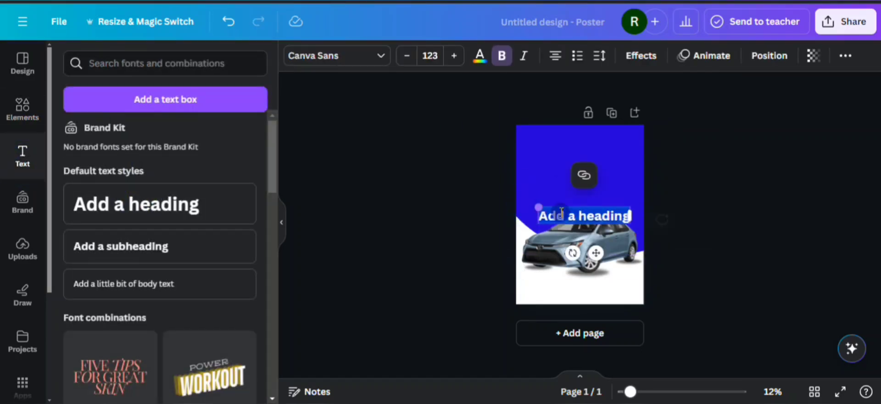
{"action": "left_click_drag", "start_coordinate": [596, 253], "coordinate": [586, 200]}
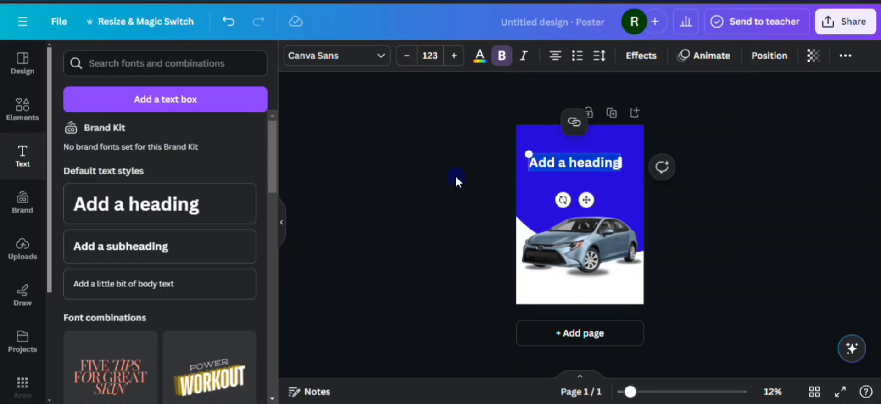
{"action": "left_click", "coordinate": [403, 199]}
{"action": "triple_click", "coordinate": [571, 161]}
{"action": "type", "text": "Toyota Corolla L 2021"}
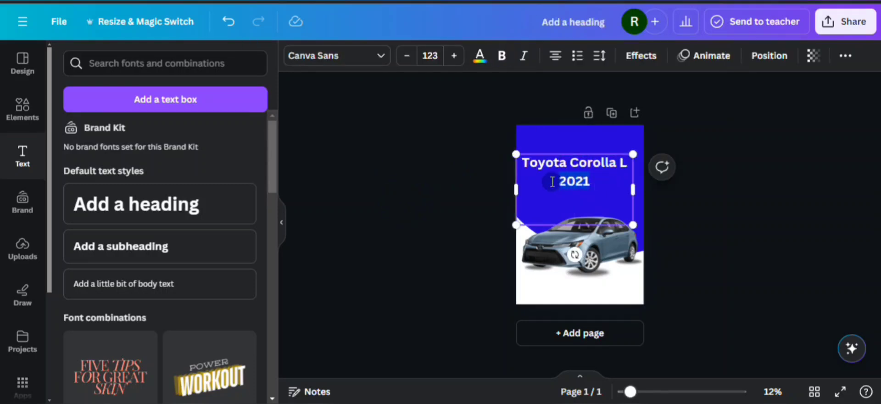
{"action": "left_click_drag", "start_coordinate": [553, 181], "coordinate": [553, 180]}
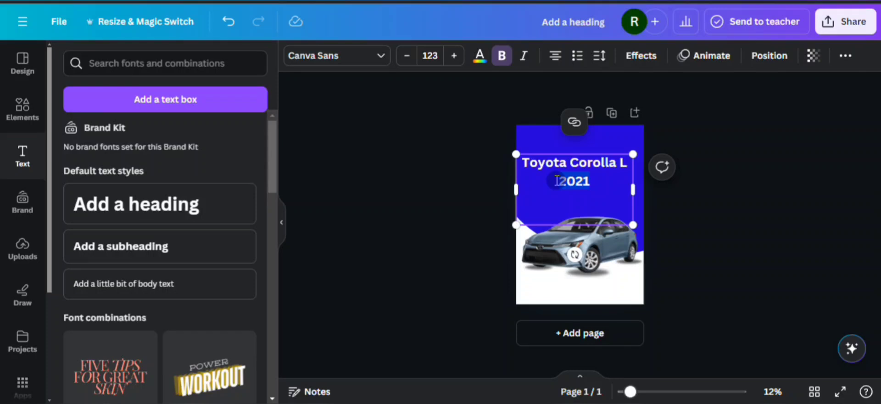
{"action": "key", "text": "BackSpace"}
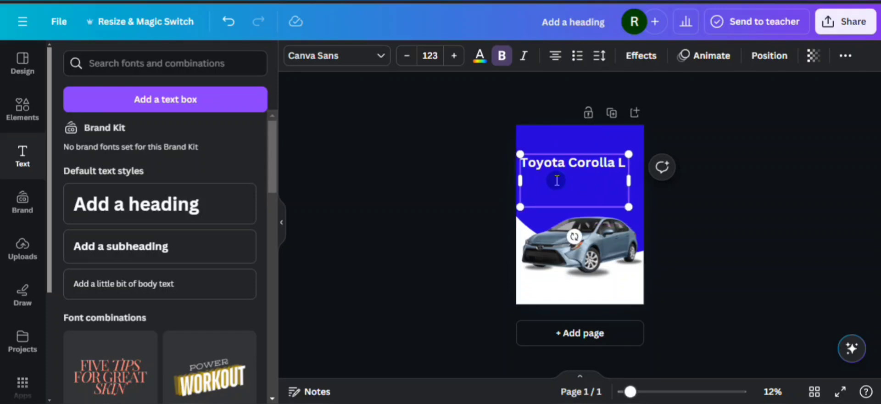
{"action": "key", "text": "ctrl+z"}
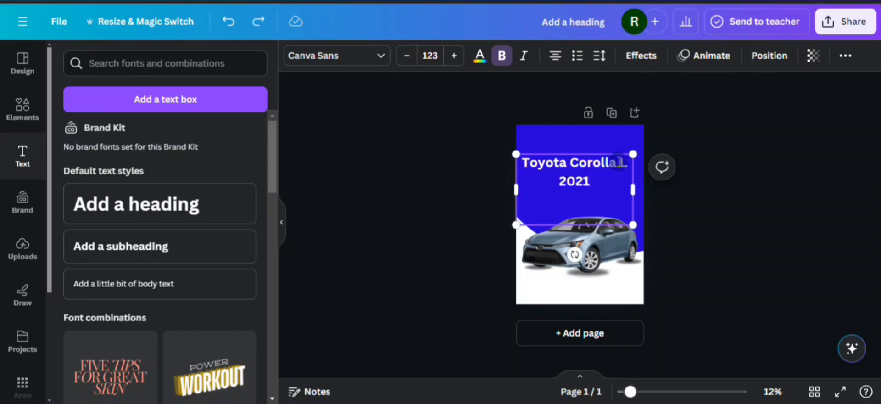
Place a copy of the "Toyota Corolla L2021" heading over the car's rear wheel and remove L2021 from the original heading.
{"action": "left_click_drag", "start_coordinate": [621, 163], "coordinate": [635, 265]}
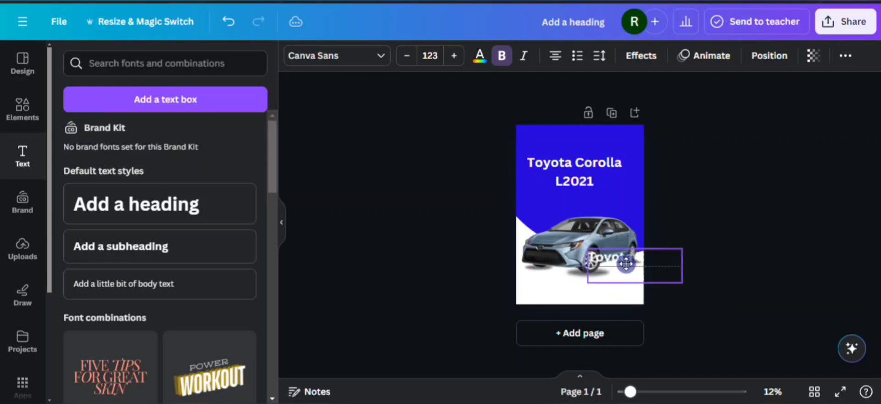
{"action": "left_click", "coordinate": [576, 165]}
{"action": "double_click", "coordinate": [574, 180]}
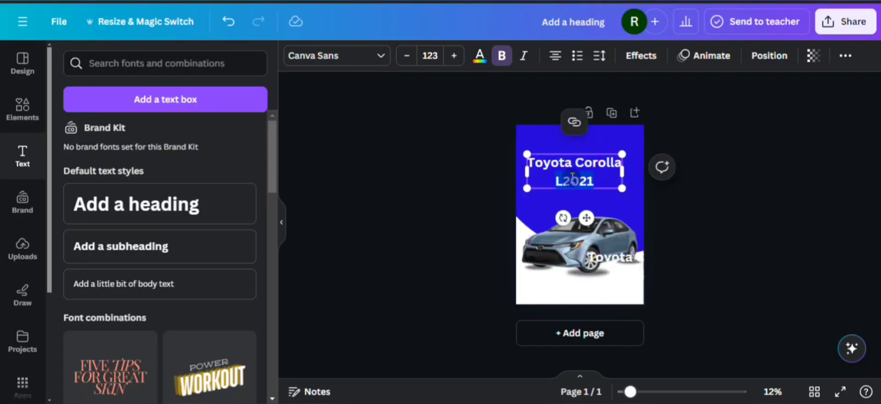
{"action": "key", "text": "BackSpace"}
{"action": "key", "text": "BackSpace"}
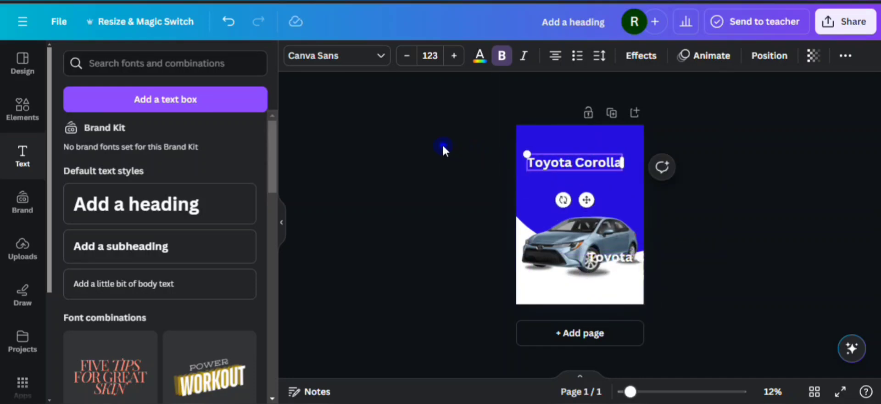
Move the Toyota Corolla heading slightly higher on the poster and change it to uppercase.
{"action": "left_click", "coordinate": [443, 143]}
{"action": "left_click_drag", "start_coordinate": [557, 166], "coordinate": [571, 154]}
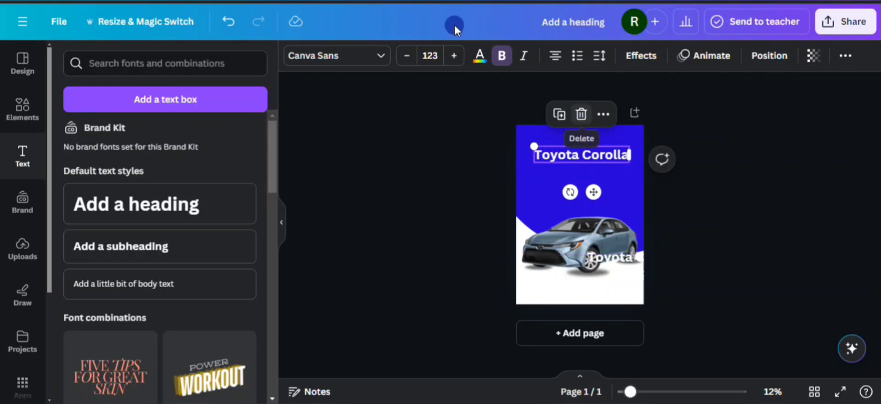
{"action": "left_click", "coordinate": [846, 55]}
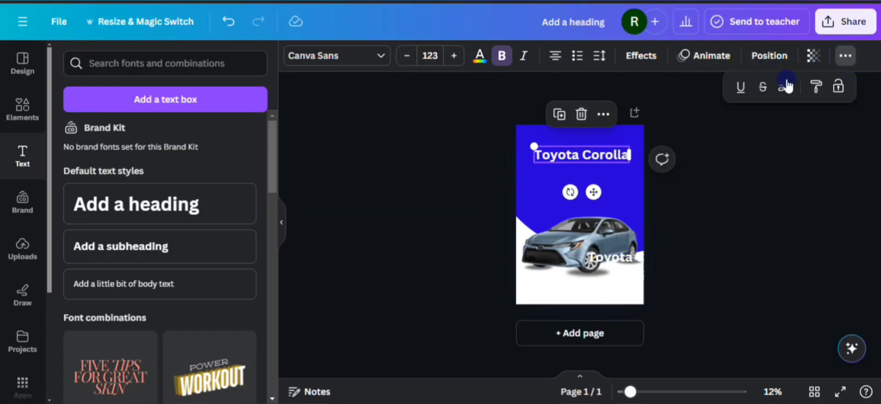
{"action": "left_click", "coordinate": [786, 87]}
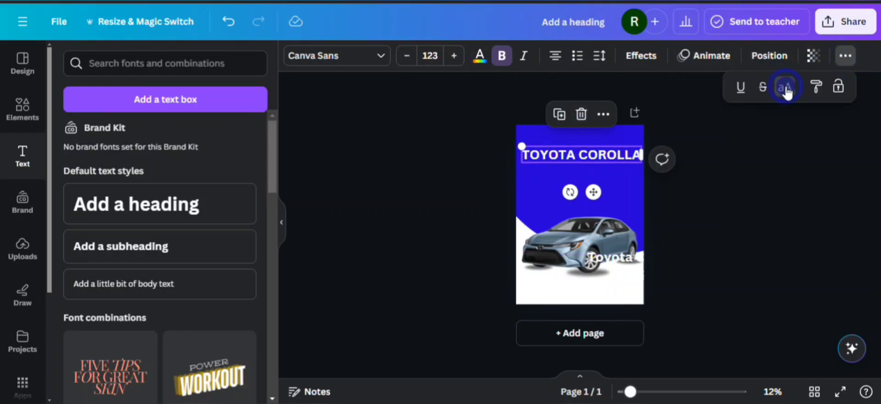
Split the TOYOTA COROLLA heading into two lines and tighten its letter spacing to about -48 along with its line spacing.
{"action": "left_click", "coordinate": [576, 153]}
{"action": "key", "text": "Return"}
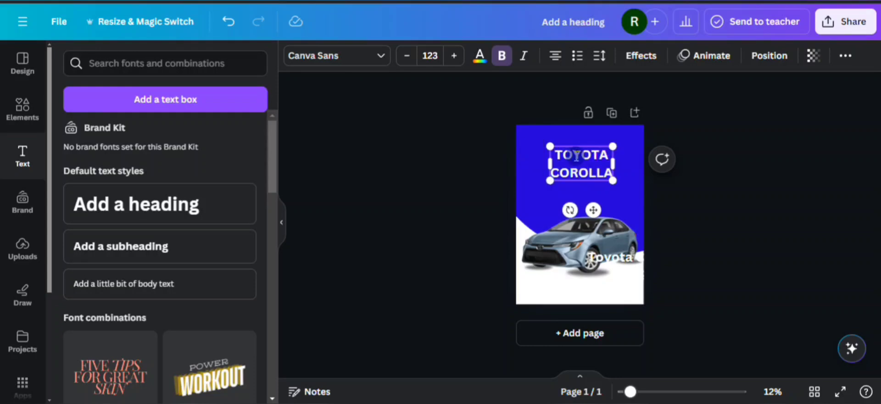
{"action": "key", "text": "ctrl+a"}
{"action": "left_click", "coordinate": [600, 66]}
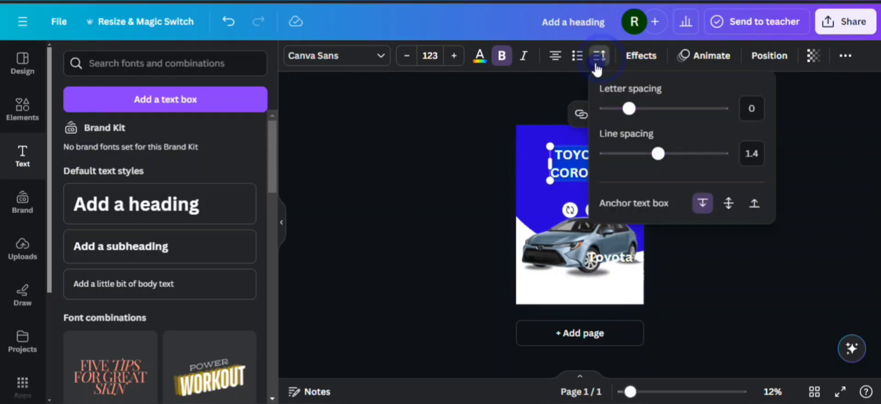
{"action": "left_click_drag", "start_coordinate": [622, 113], "coordinate": [625, 113]}
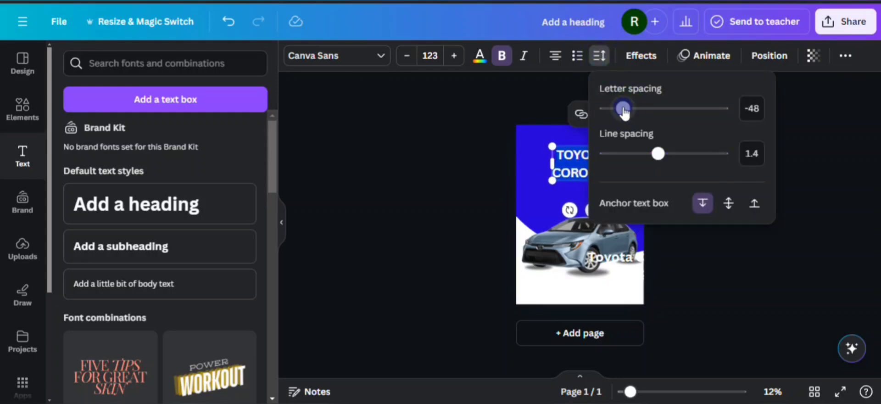
{"action": "left_click_drag", "start_coordinate": [658, 149], "coordinate": [629, 165]}
Italicize the TOYOTA COROLLA heading and enlarge the word COROLLA to font size 150.
{"action": "left_click", "coordinate": [454, 138]}
{"action": "key", "text": "ctrl+i"}
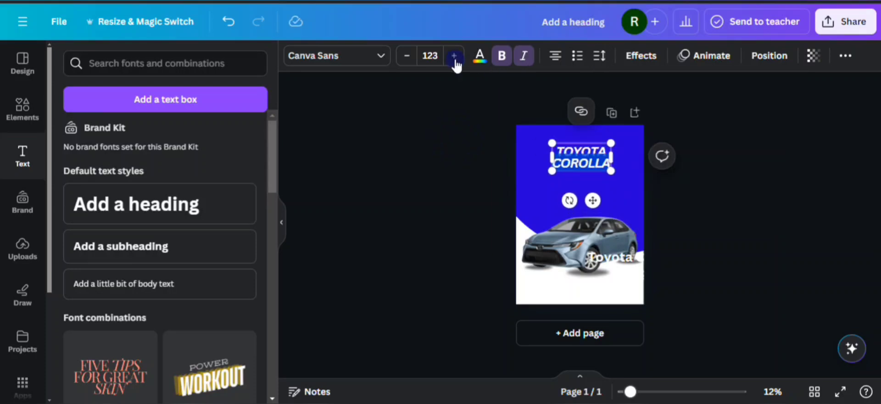
{"action": "left_click", "coordinate": [453, 57]}
{"action": "left_click_drag", "start_coordinate": [453, 59], "coordinate": [452, 59]}
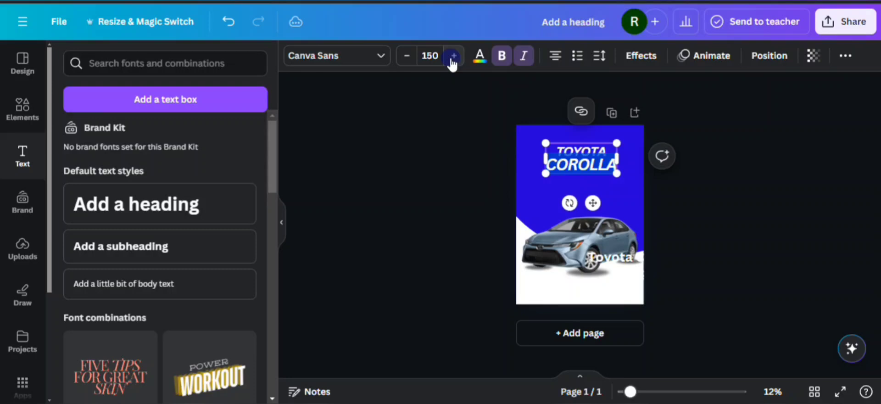
Set the whole TOYOTA COROLLA heading in Poppins SemiBold.
{"action": "left_click", "coordinate": [772, 188]}
{"action": "left_click", "coordinate": [583, 163]}
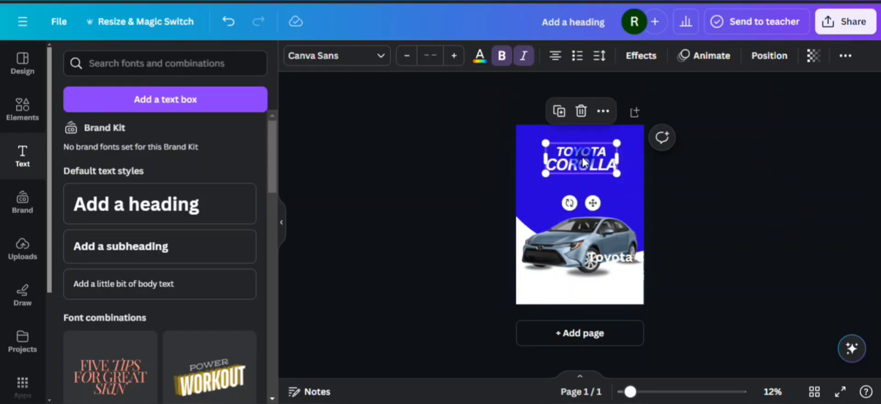
{"action": "left_click", "coordinate": [382, 57]}
{"action": "left_click", "coordinate": [69, 210]}
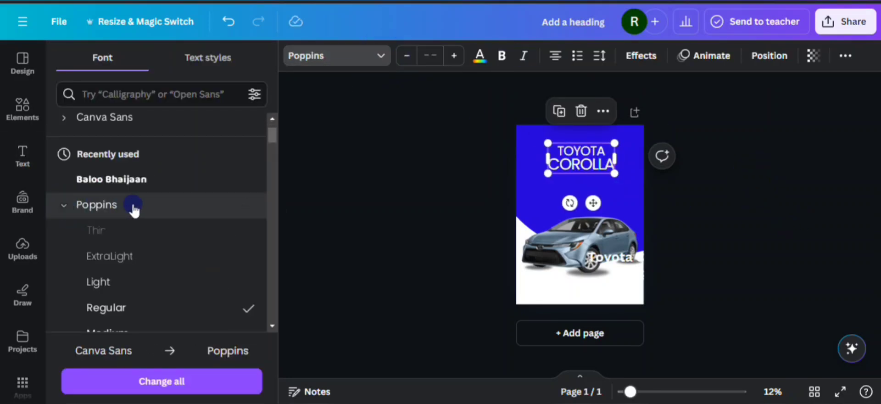
{"action": "scroll", "coordinate": [136, 211], "scroll_direction": "down", "scroll_amount": 3}
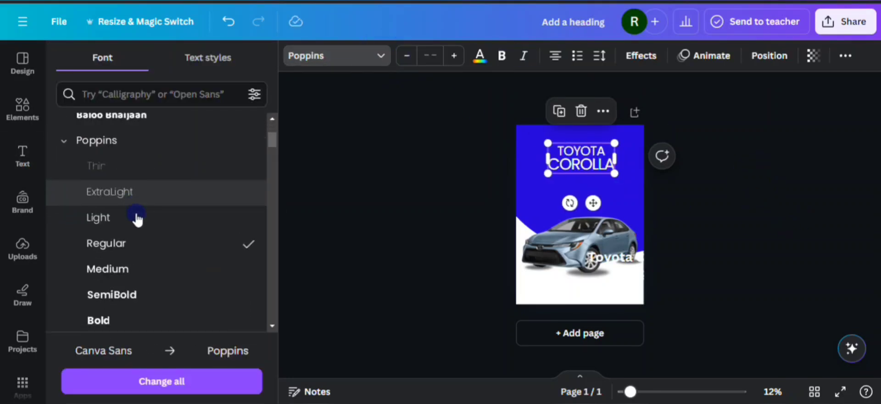
{"action": "left_click", "coordinate": [132, 295]}
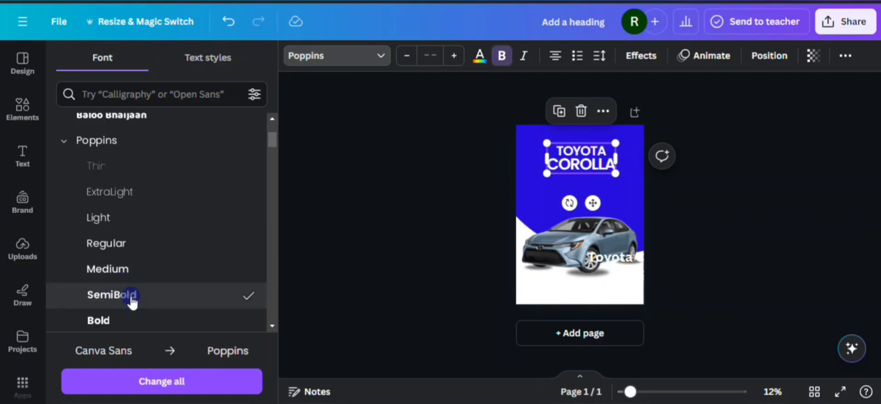
Set only the word TOYOTA in Poppins Light.
{"action": "double_click", "coordinate": [590, 152]}
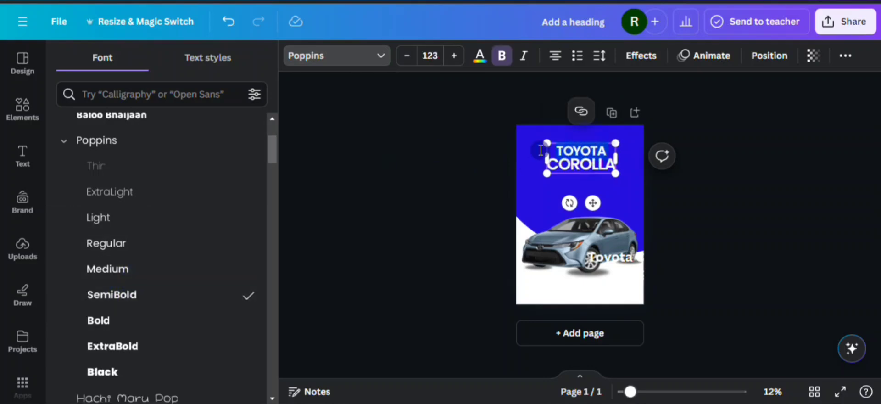
{"action": "left_click", "coordinate": [114, 219]}
{"action": "left_click", "coordinate": [117, 189]}
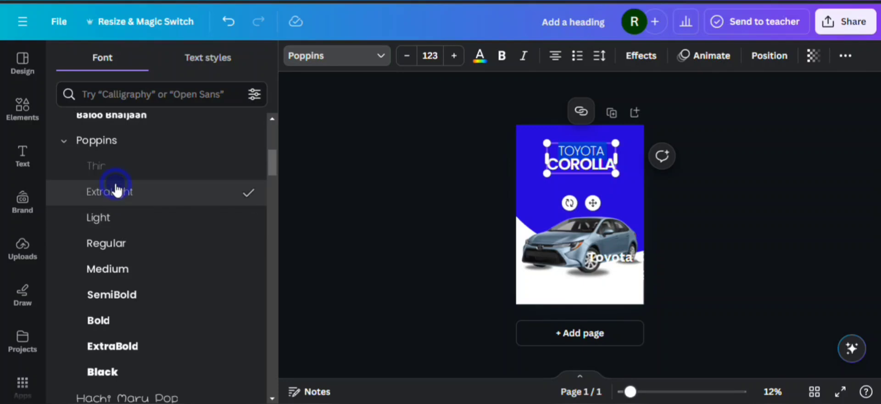
{"action": "left_click", "coordinate": [114, 216]}
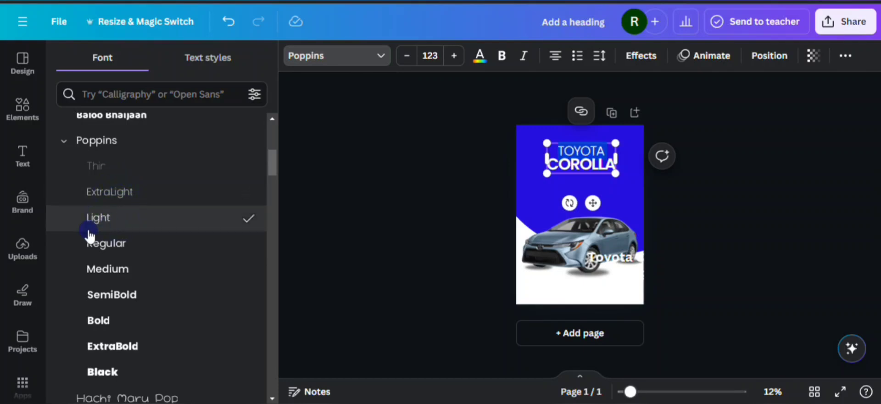
{"action": "left_click", "coordinate": [736, 214]}
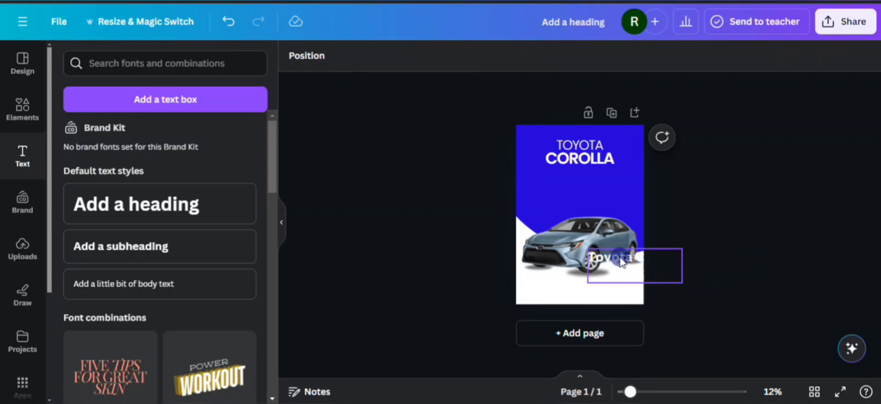
Move the copied heading beneath COROLLA and delete "Toyota Corolla" from it, leaving only L2021.
{"action": "left_click_drag", "start_coordinate": [613, 275], "coordinate": [535, 173]}
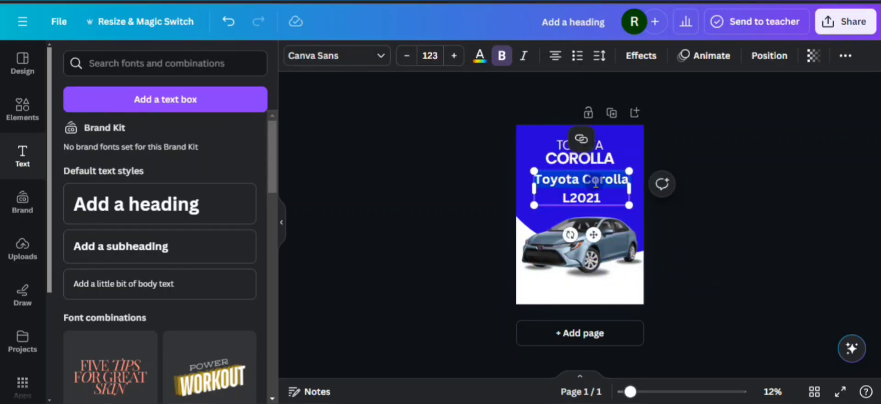
{"action": "key", "text": "BackSpace"}
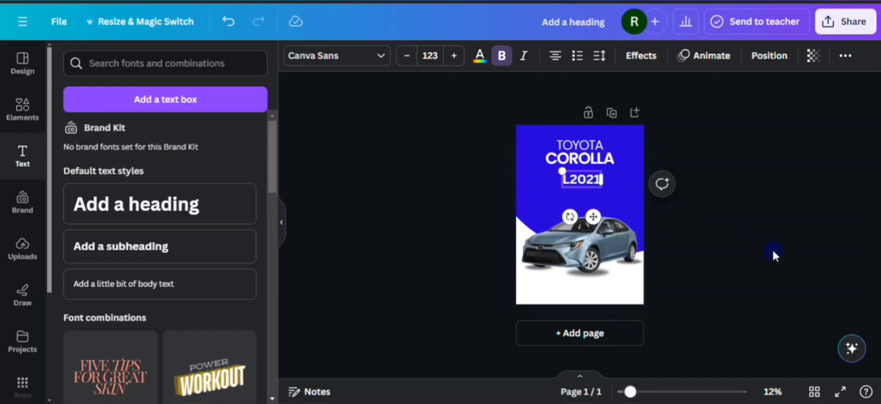
{"action": "left_click", "coordinate": [773, 252]}
Enlarge the L2021 text to size 320 across the car's roof and set its font to League Spartan.
{"action": "left_click_drag", "start_coordinate": [580, 198], "coordinate": [600, 225]}
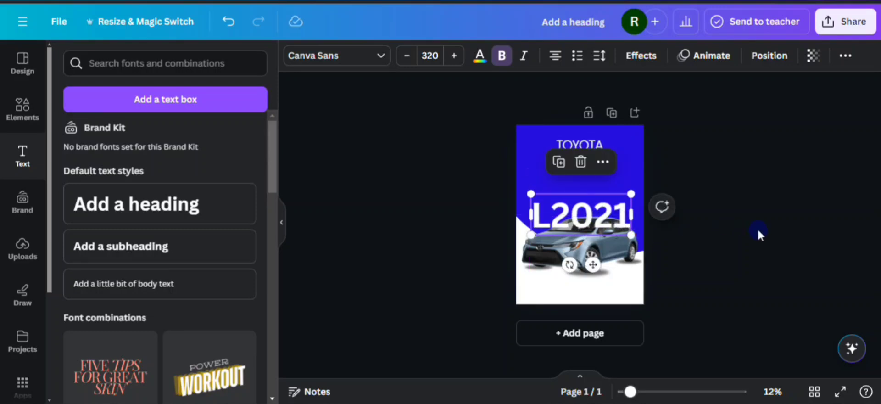
{"action": "left_click", "coordinate": [367, 56]}
{"action": "left_click", "coordinate": [115, 232]}
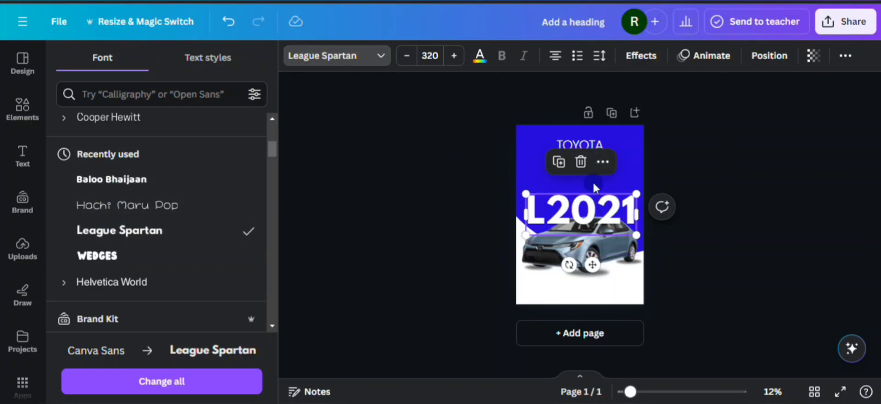
Send the L2021 text backward so it sits behind the car.
{"action": "left_click", "coordinate": [604, 163]}
{"action": "mouse_move", "coordinate": [616, 170]}
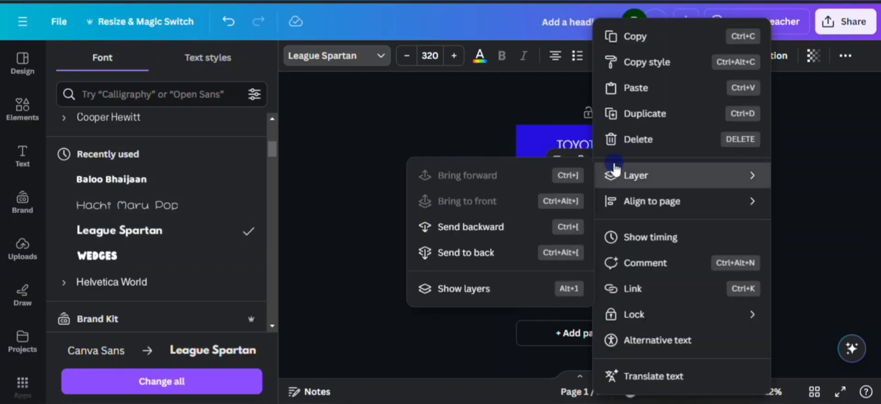
{"action": "left_click", "coordinate": [494, 227]}
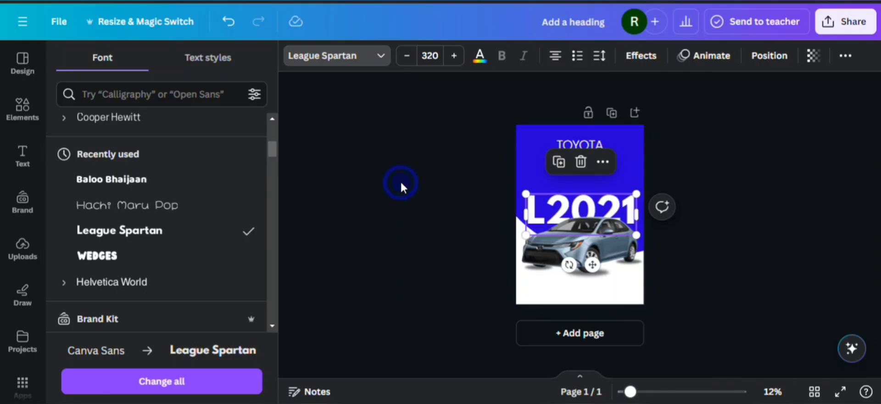
Reduce the L2021 text to size 280 and centre it horizontally on the page above the car.
{"action": "scroll", "coordinate": [791, 280], "scroll_direction": "up", "scroll_amount": 3}
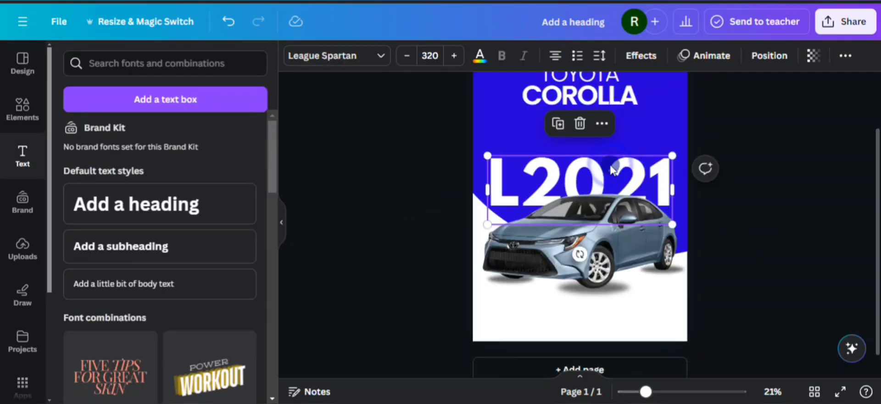
{"action": "left_click_drag", "start_coordinate": [610, 160], "coordinate": [613, 123]}
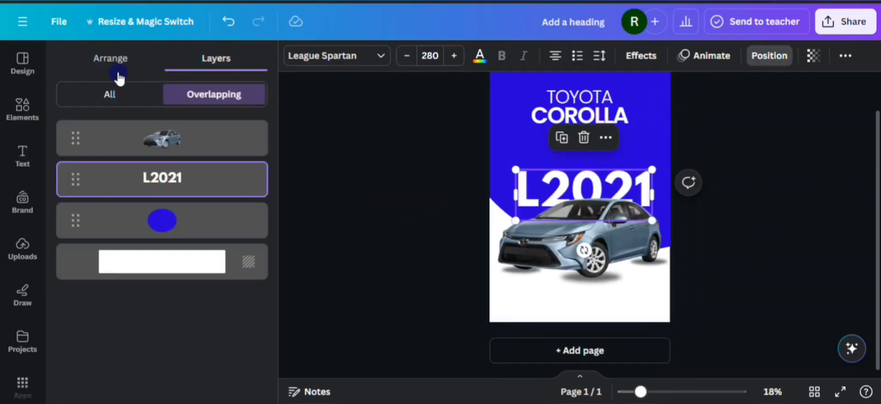
{"action": "left_click", "coordinate": [118, 56]}
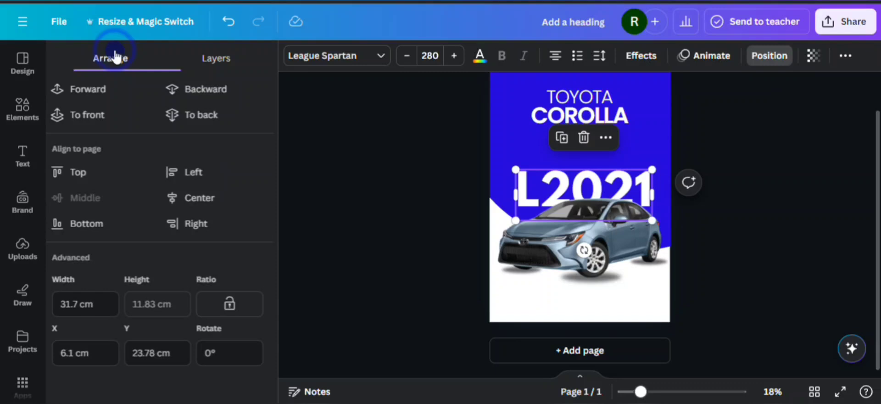
{"action": "left_click", "coordinate": [199, 191]}
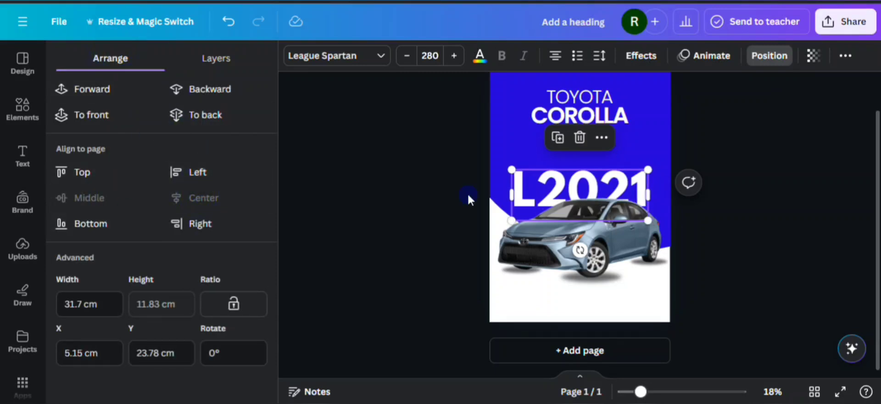
Apply the Lift text effect to L2021 with an intensity of 100.
{"action": "left_click", "coordinate": [643, 55]}
{"action": "left_click", "coordinate": [226, 141]}
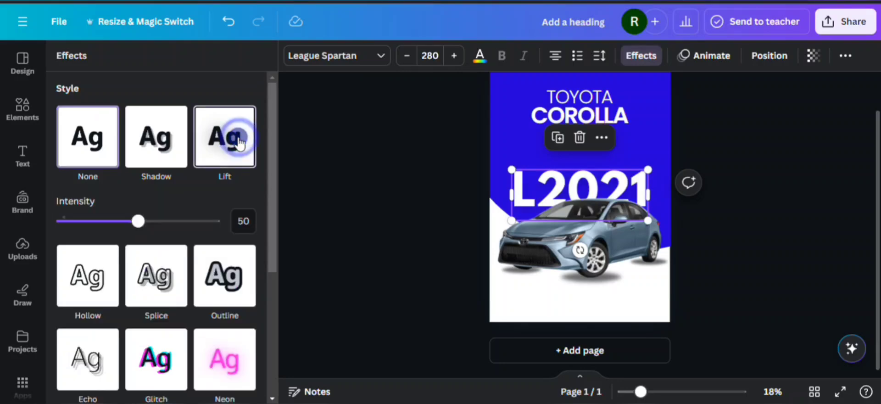
{"action": "left_click_drag", "start_coordinate": [137, 232], "coordinate": [297, 229]}
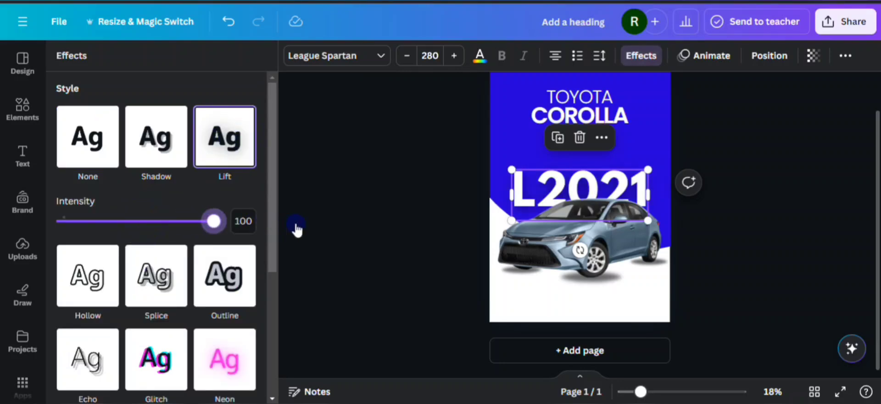
{"action": "left_click", "coordinate": [762, 214]}
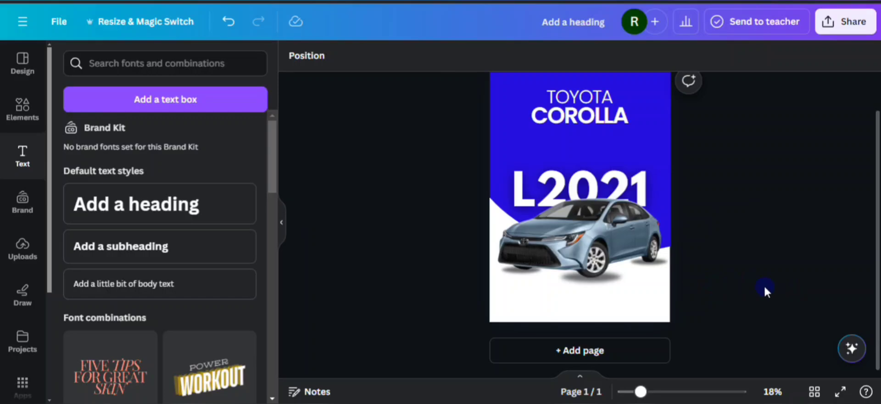
Duplicate the TOYOTA COROLLA heading, colour the copy black and place it in the white area below the car.
{"action": "left_click", "coordinate": [579, 116]}
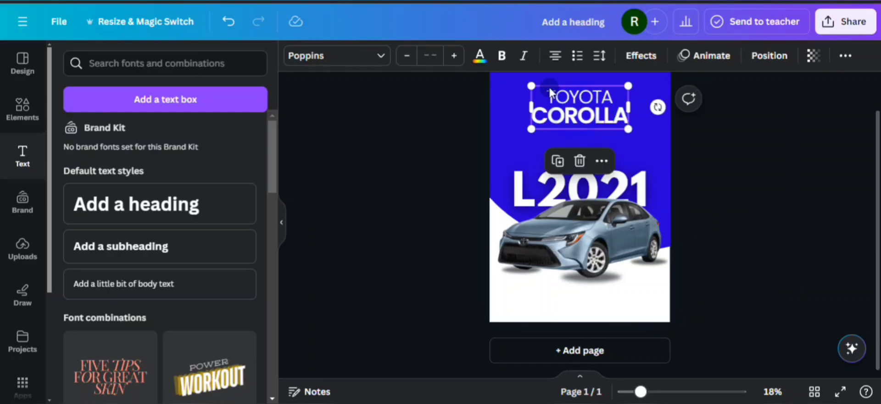
{"action": "left_click", "coordinate": [560, 163]}
{"action": "left_click_drag", "start_coordinate": [592, 117], "coordinate": [591, 158]}
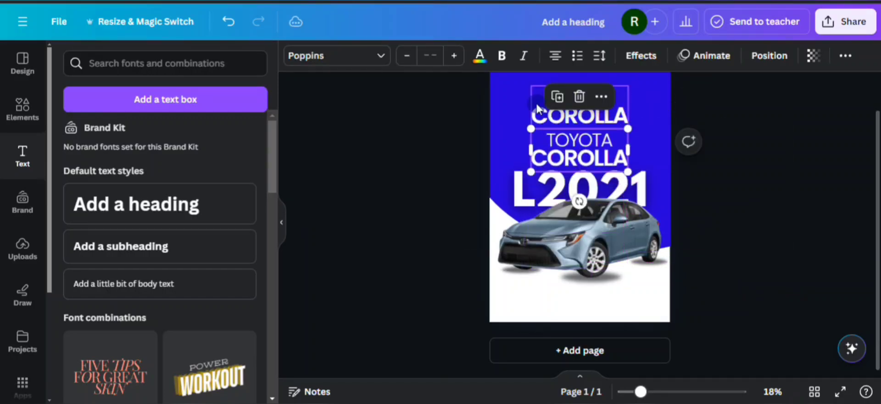
{"action": "left_click", "coordinate": [482, 58]}
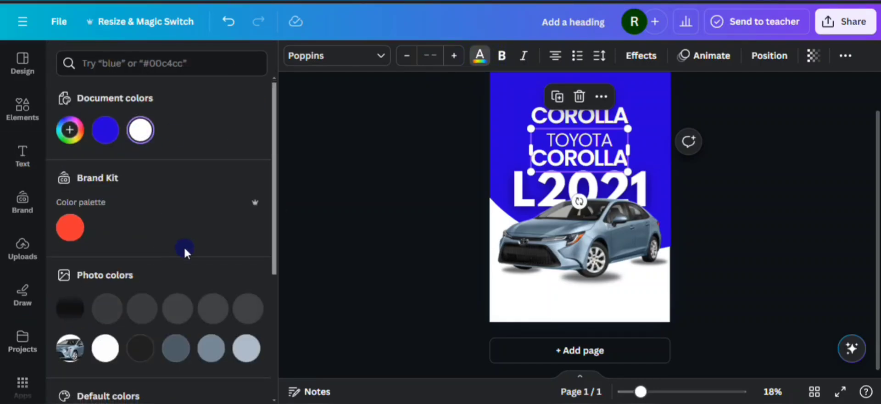
{"action": "scroll", "coordinate": [184, 246], "scroll_direction": "down", "scroll_amount": 4}
{"action": "left_click", "coordinate": [71, 256]}
{"action": "left_click_drag", "start_coordinate": [611, 171], "coordinate": [607, 312]}
Replace the copied heading's text with "THE ALL NEW" and make it bold.
{"action": "double_click", "coordinate": [588, 296]}
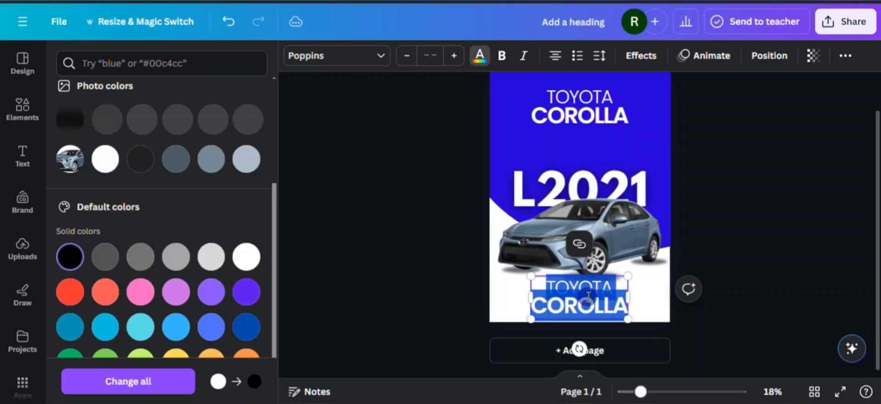
{"action": "type", "text": "THE"}
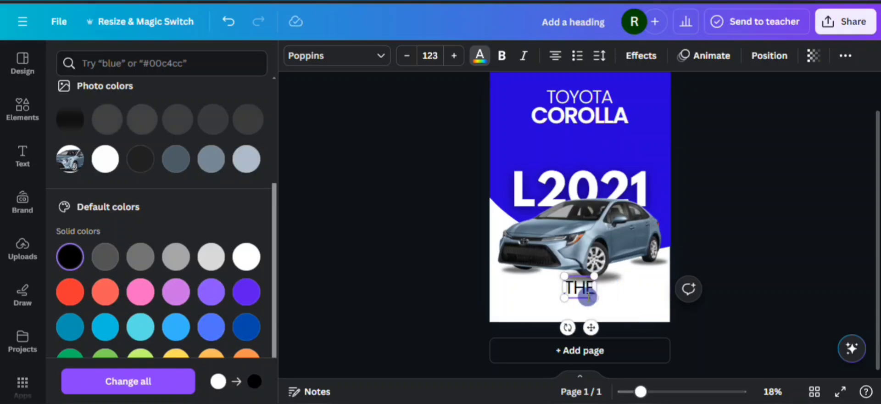
{"action": "type", "text": " ALL NEW"}
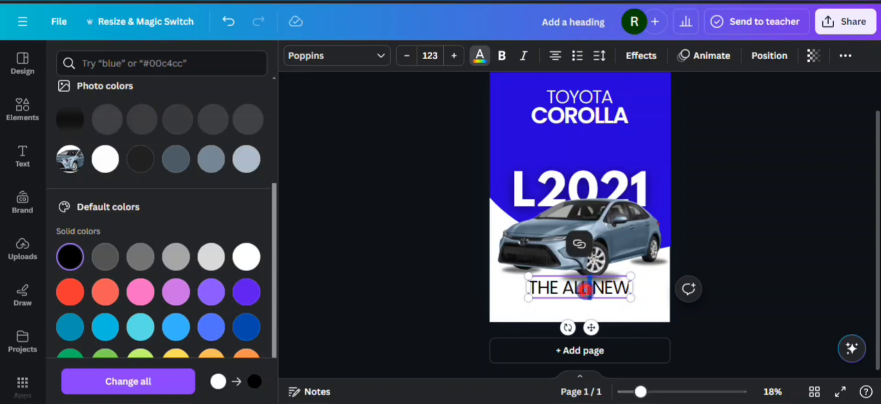
{"action": "right_click", "coordinate": [579, 290]}
{"action": "left_click", "coordinate": [577, 293]}
{"action": "key", "text": "ctrl+a"}
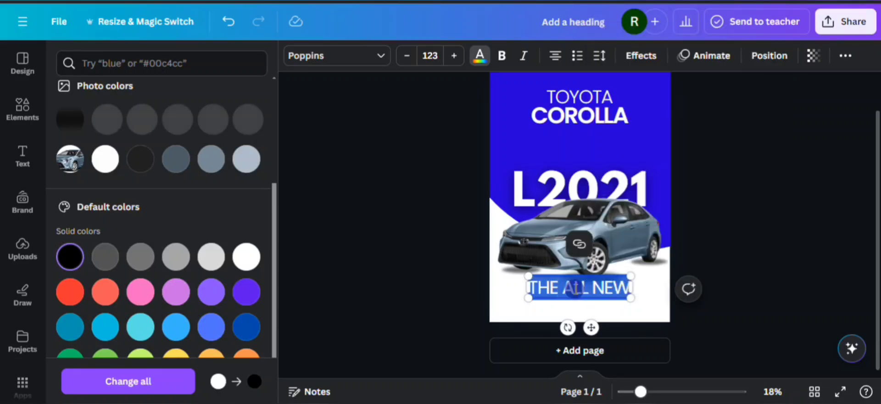
{"action": "key", "text": "ctrl+b"}
{"action": "left_click", "coordinate": [739, 282]}
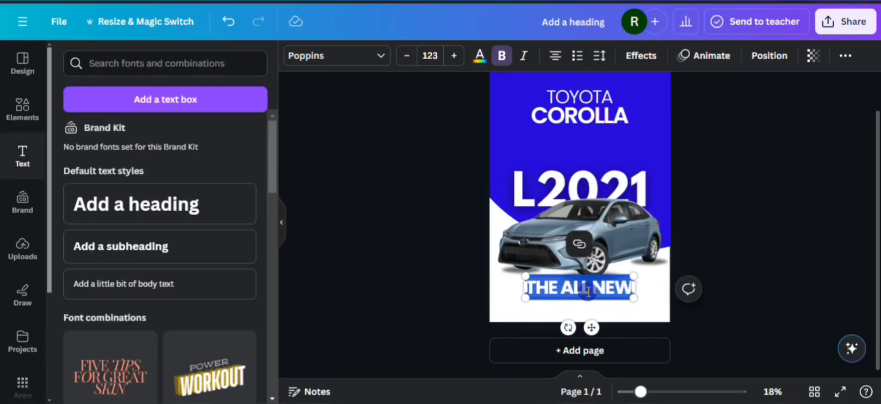
Shrink the THE ALL NEW text to size 82.9 near the page's lower edge and italicize it.
{"action": "left_click", "coordinate": [418, 251]}
{"action": "left_click_drag", "start_coordinate": [533, 283], "coordinate": [592, 312]}
{"action": "left_click", "coordinate": [524, 57]}
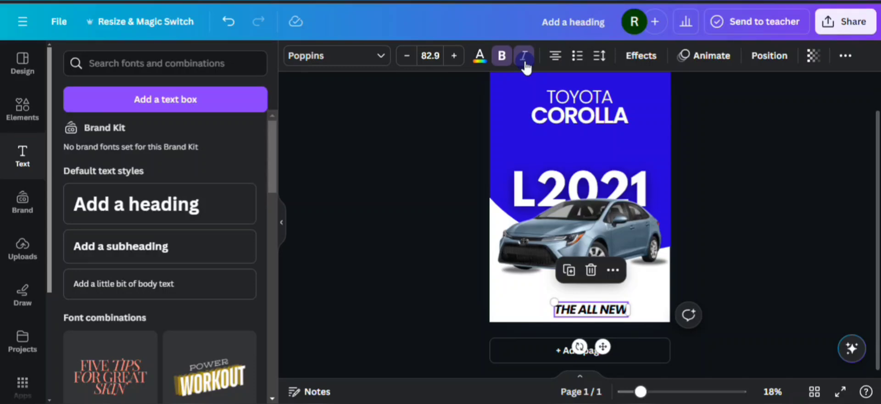
Set the THE ALL NEW letter spacing to 213, add extra spaces between its words and reposition it below the car.
{"action": "left_click", "coordinate": [599, 56]}
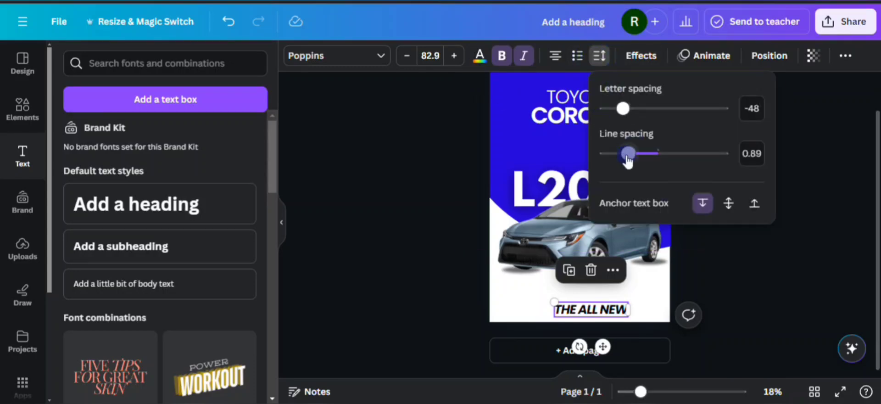
{"action": "left_click_drag", "start_coordinate": [625, 112], "coordinate": [655, 117]}
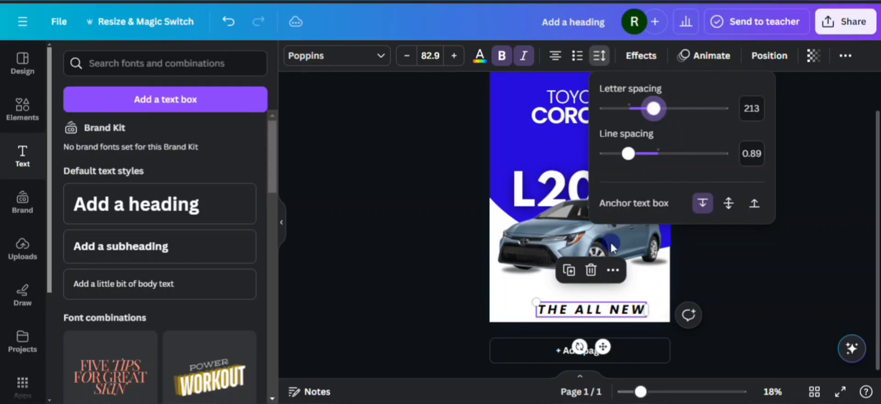
{"action": "left_click", "coordinate": [570, 309]}
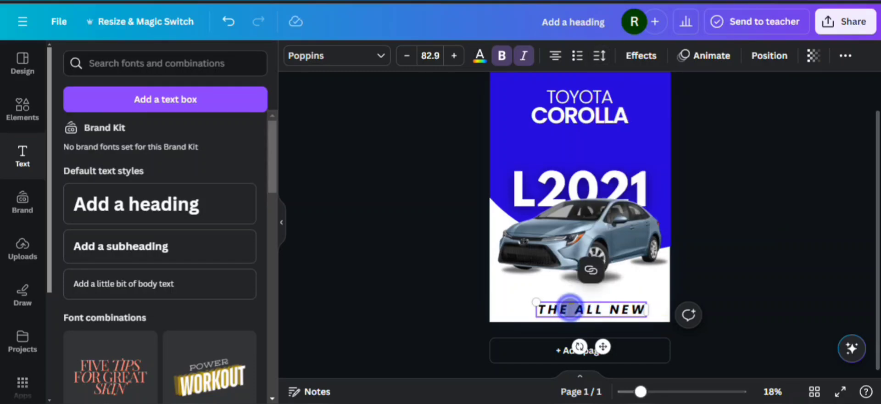
{"action": "left_click", "coordinate": [592, 309]}
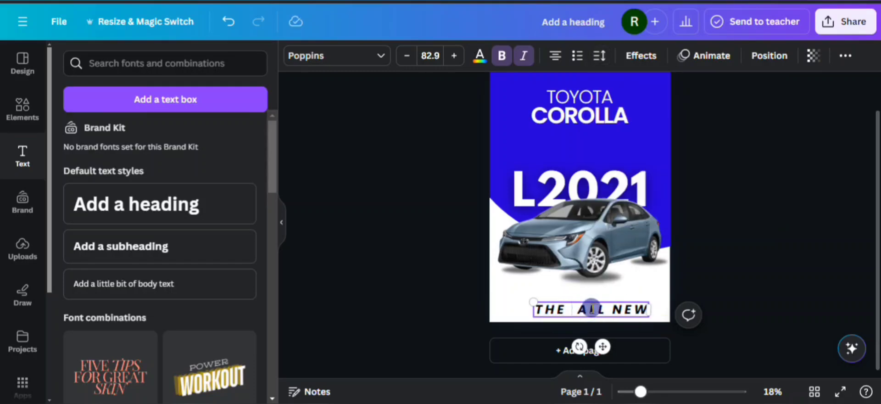
{"action": "left_click", "coordinate": [737, 284]}
{"action": "left_click", "coordinate": [605, 309]}
{"action": "left_click_drag", "start_coordinate": [604, 309], "coordinate": [549, 309]}
Change the white page background to the solid yellow colour #FFCF00.
{"action": "left_click", "coordinate": [498, 314]}
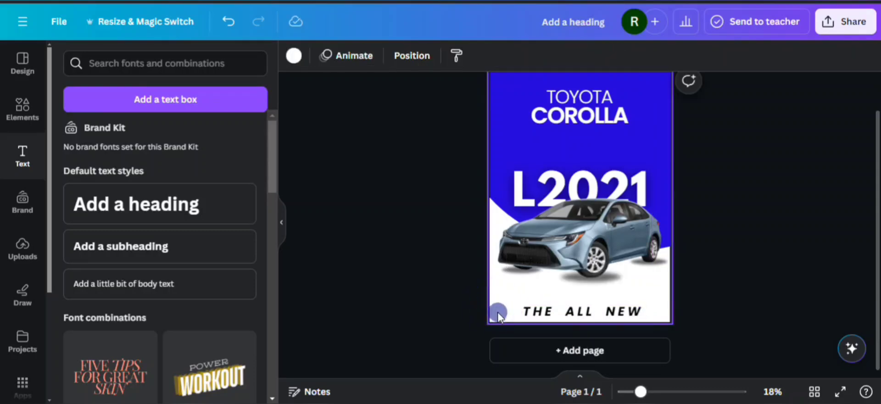
{"action": "left_click", "coordinate": [292, 60]}
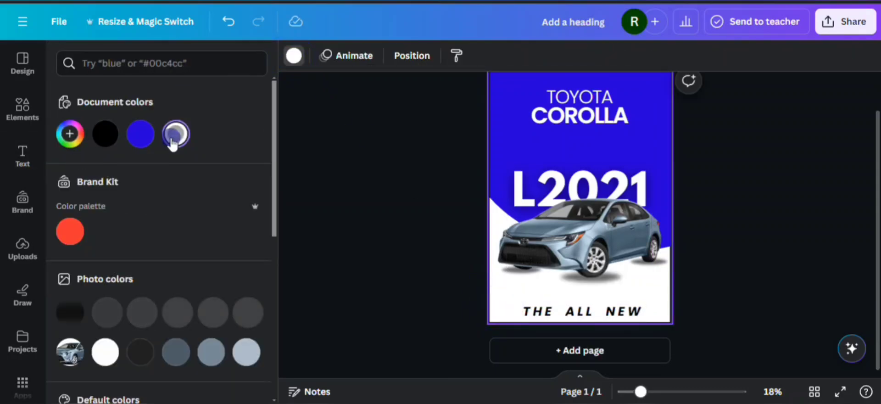
{"action": "left_click", "coordinate": [107, 143]}
{"action": "left_click", "coordinate": [101, 143]}
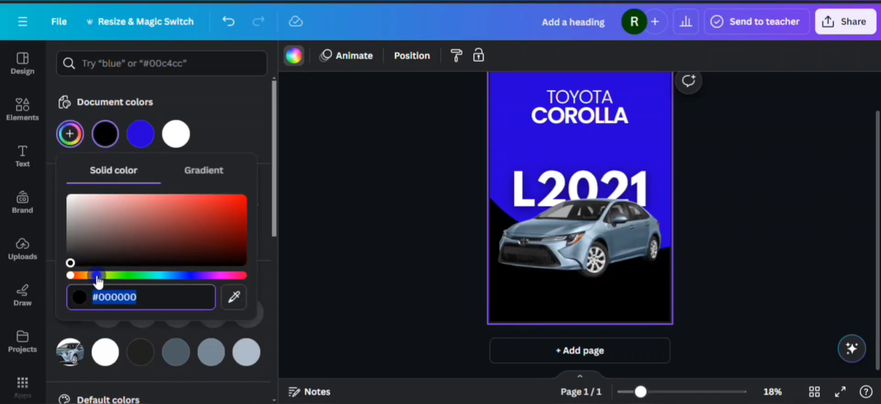
{"action": "left_click", "coordinate": [97, 276]}
{"action": "left_click_drag", "start_coordinate": [177, 236], "coordinate": [280, 193]}
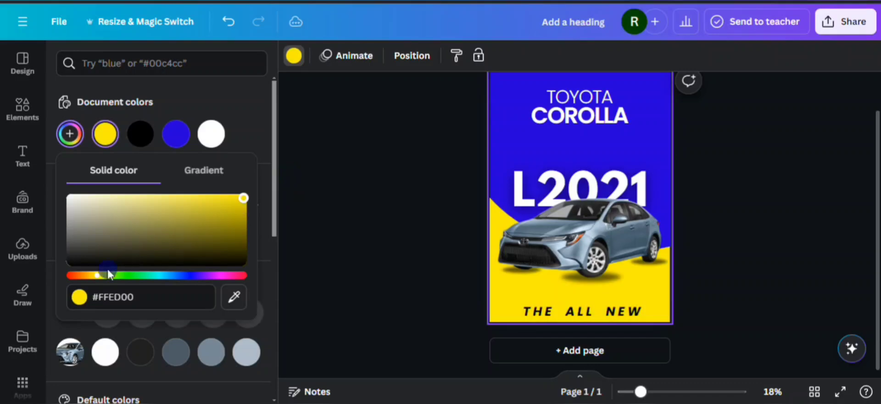
{"action": "left_click_drag", "start_coordinate": [98, 278], "coordinate": [95, 281]}
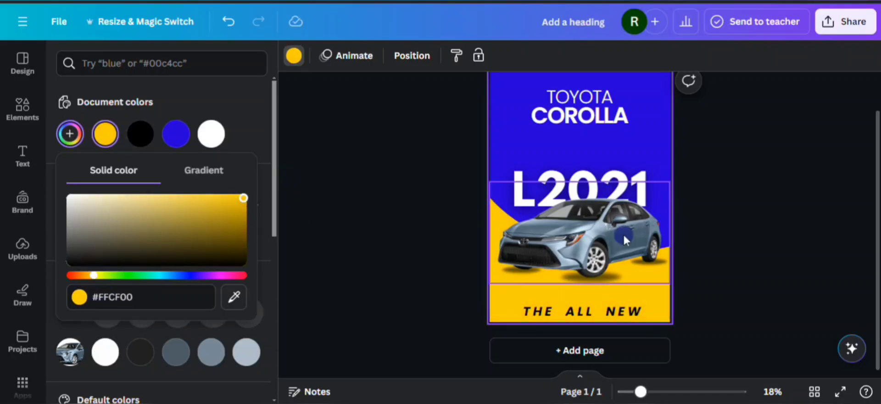
{"action": "left_click", "coordinate": [727, 235]}
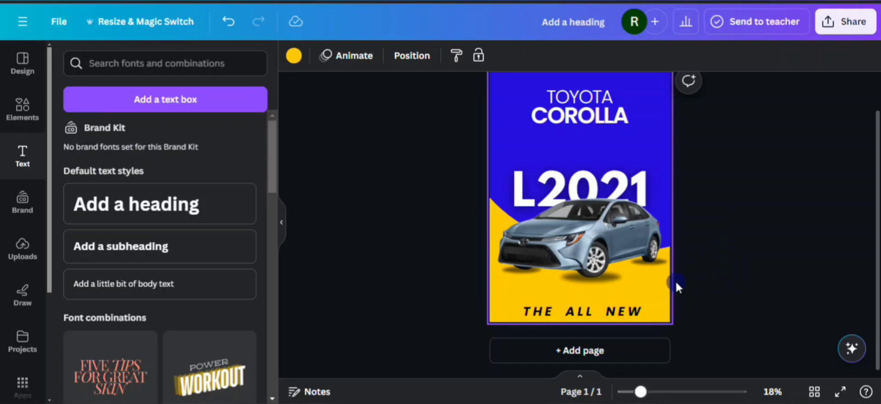
{"action": "left_click_drag", "start_coordinate": [615, 309], "coordinate": [616, 307]}
{"action": "left_click", "coordinate": [399, 238]}
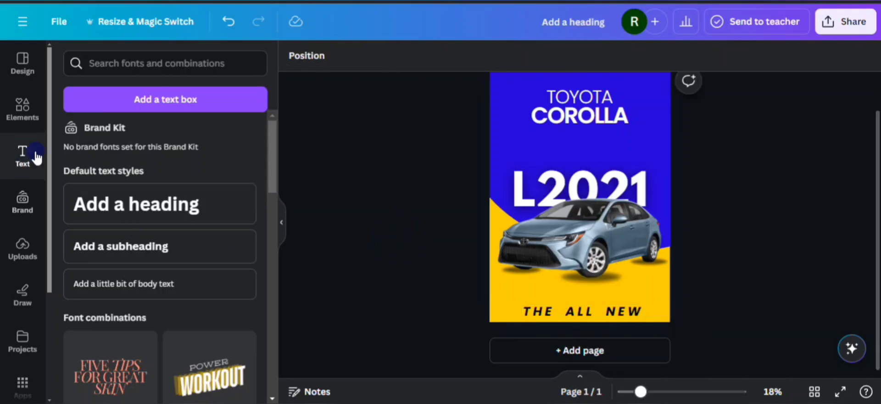
Add a square shape, colour it white and reshape it into a full-width strip along the page's lower edge.
{"action": "left_click", "coordinate": [8, 107]}
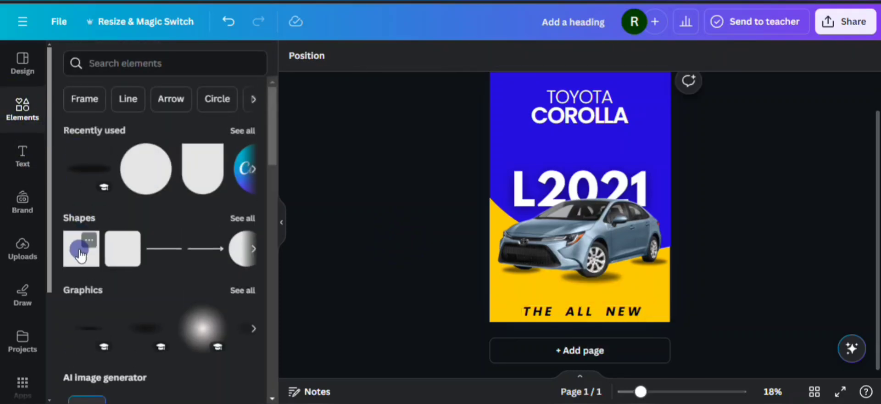
{"action": "left_click", "coordinate": [80, 248]}
{"action": "mouse_move", "coordinate": [580, 198]}
{"action": "left_mouse_down"}
{"action": "mouse_move", "coordinate": [569, 198]}
{"action": "mouse_move", "coordinate": [580, 198]}
{"action": "left_mouse_up"}
{"action": "left_click", "coordinate": [357, 56]}
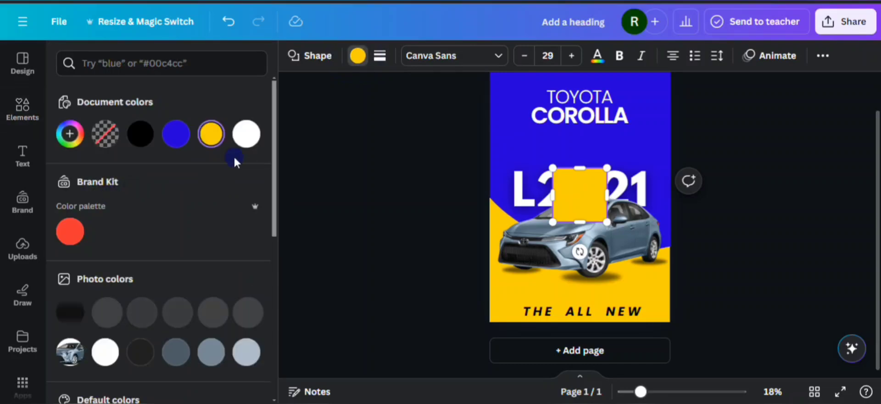
{"action": "left_click", "coordinate": [246, 134]}
{"action": "left_click_drag", "start_coordinate": [584, 202], "coordinate": [517, 307]}
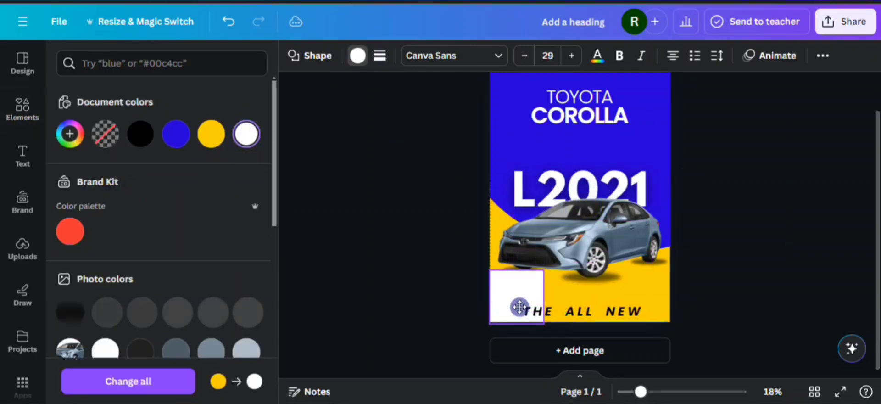
{"action": "left_click_drag", "start_coordinate": [509, 266], "coordinate": [603, 314]}
Place the THE ALL NEW text on the white strip and centre it horizontally on the page.
{"action": "left_click", "coordinate": [735, 279]}
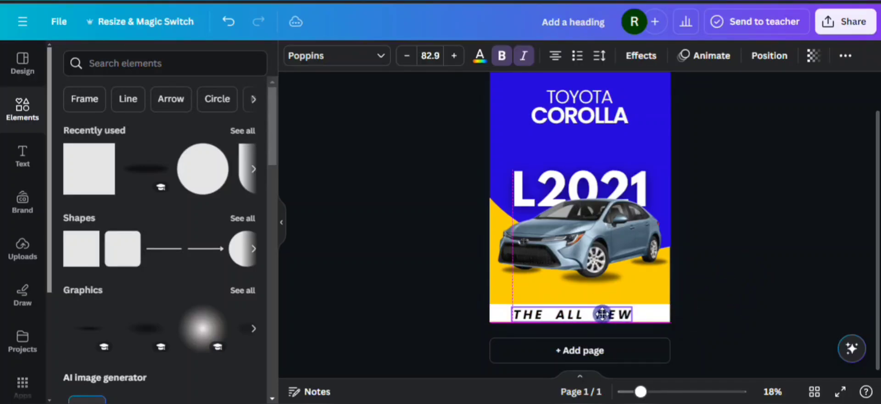
{"action": "left_click_drag", "start_coordinate": [584, 289], "coordinate": [584, 289]}
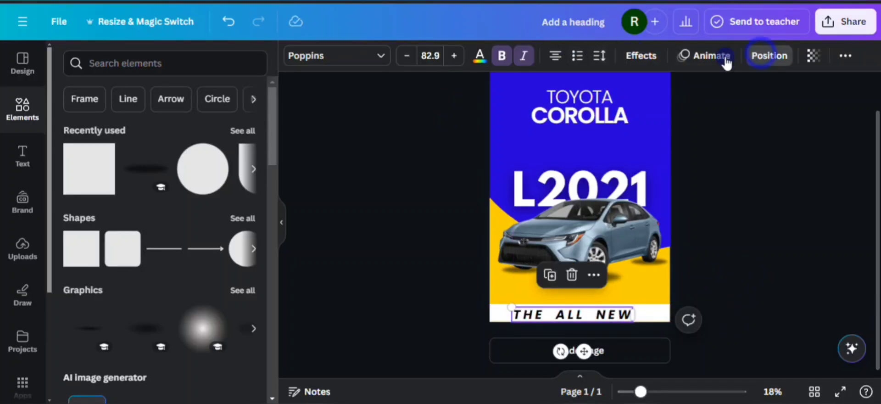
{"action": "left_click", "coordinate": [769, 56]}
{"action": "left_click", "coordinate": [181, 196]}
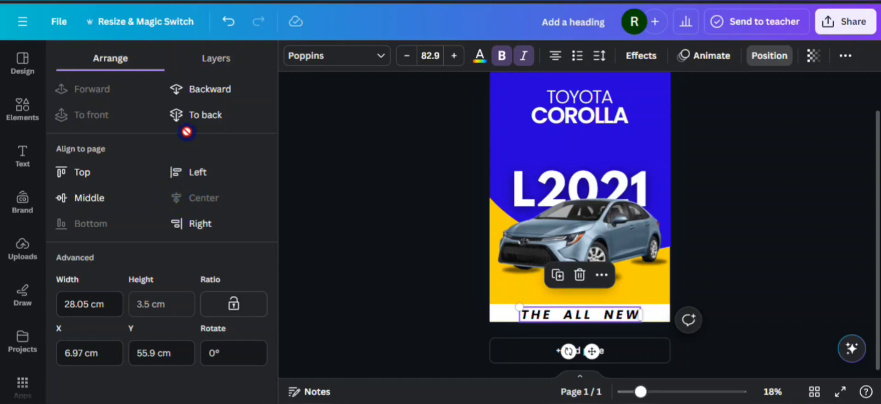
Set the font of the THE ALL NEW text to Baloo Bhaijaan.
{"action": "left_click", "coordinate": [326, 57]}
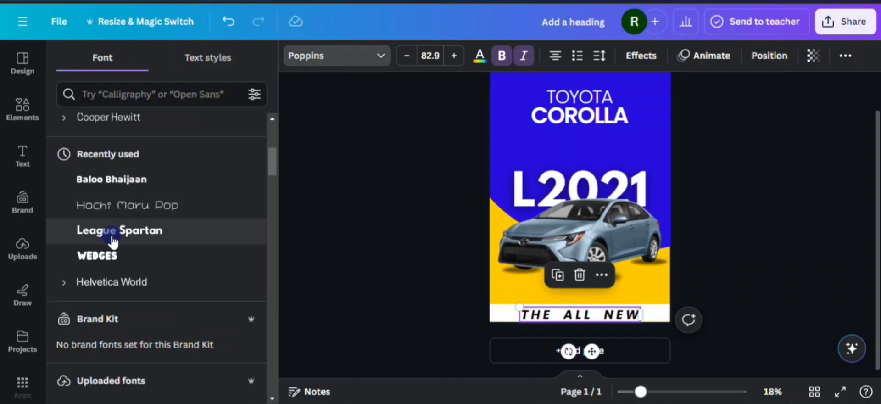
{"action": "left_click", "coordinate": [109, 179]}
{"action": "left_click", "coordinate": [530, 322]}
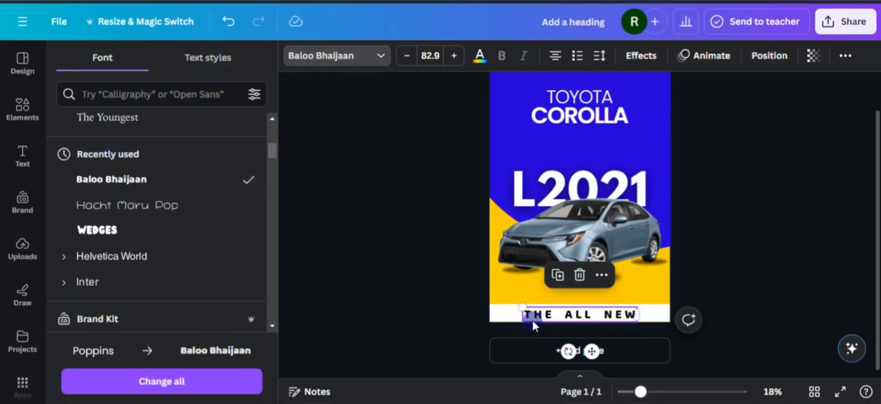
Adjust the THE ALL NEW text vertically within the white strip to a Y position of about 55.77 cm.
{"action": "left_click_drag", "start_coordinate": [578, 317], "coordinate": [580, 312]}
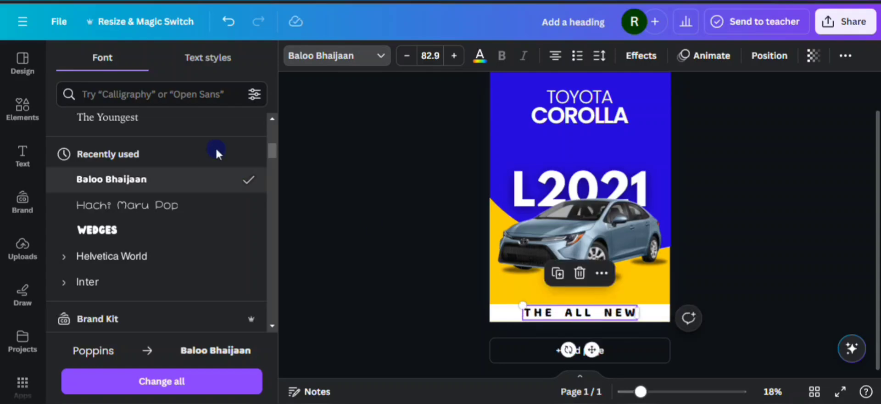
{"action": "left_click", "coordinate": [763, 55]}
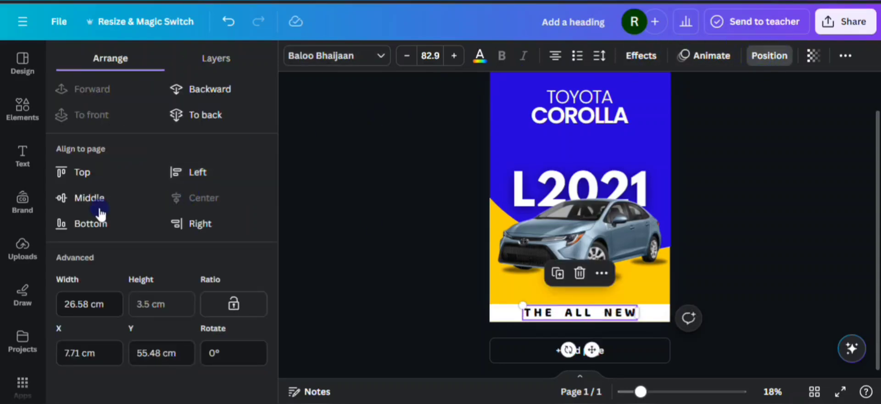
{"action": "left_click", "coordinate": [502, 315]}
{"action": "left_click_drag", "start_coordinate": [512, 315], "coordinate": [512, 316]}
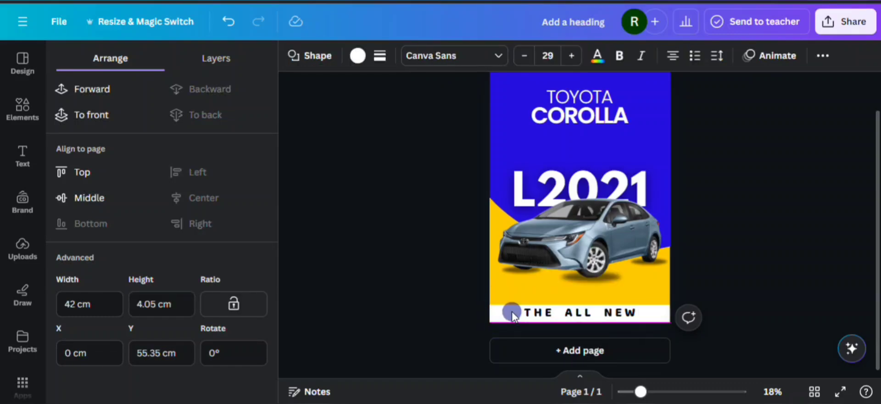
{"action": "left_click", "coordinate": [608, 314]}
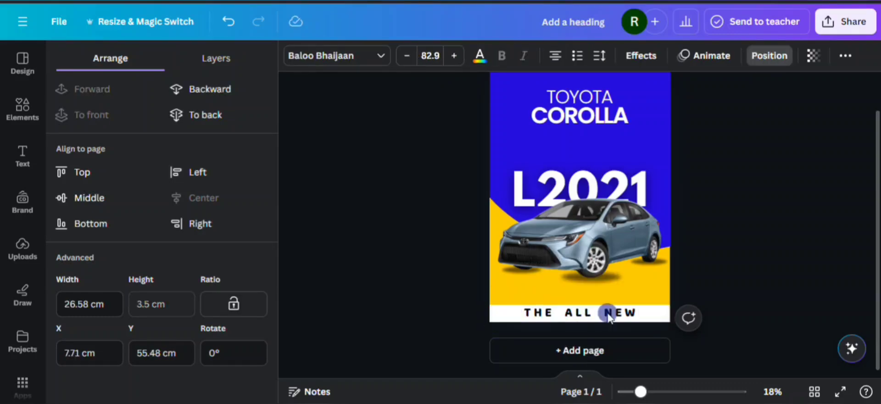
{"action": "scroll", "coordinate": [609, 316], "scroll_direction": "up", "scroll_amount": 5}
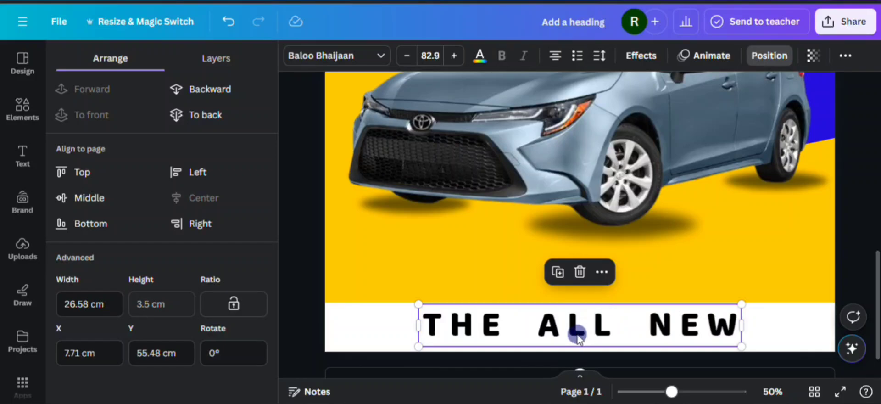
{"action": "left_click_drag", "start_coordinate": [578, 334], "coordinate": [577, 330]}
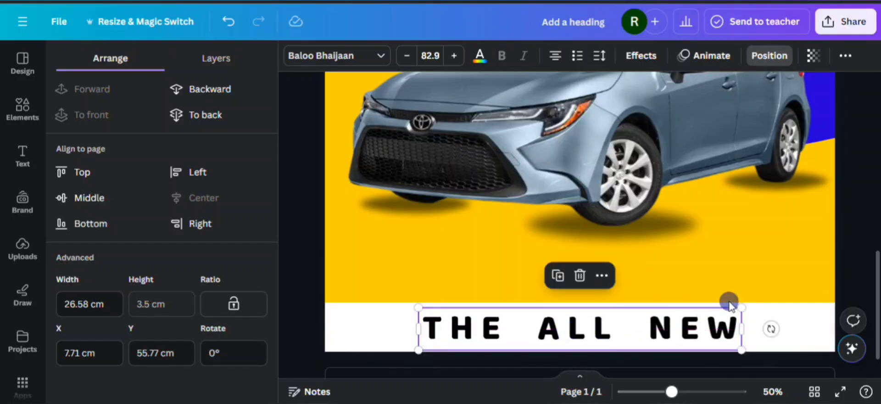
{"action": "scroll", "coordinate": [708, 305], "scroll_direction": "down", "scroll_amount": 3}
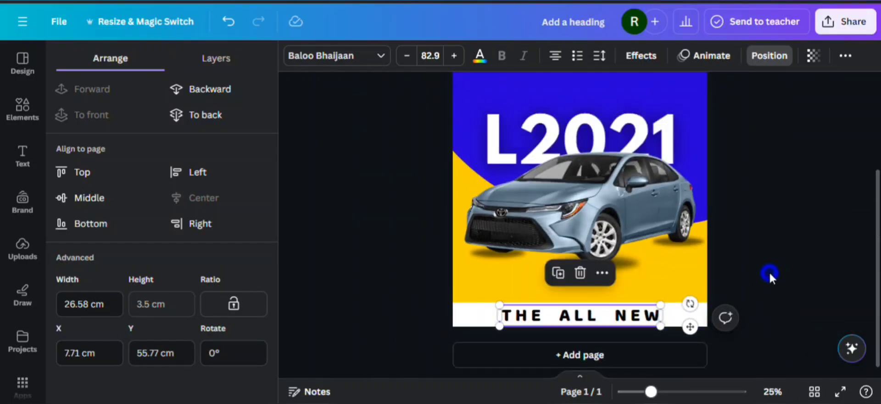
{"action": "left_click", "coordinate": [771, 274]}
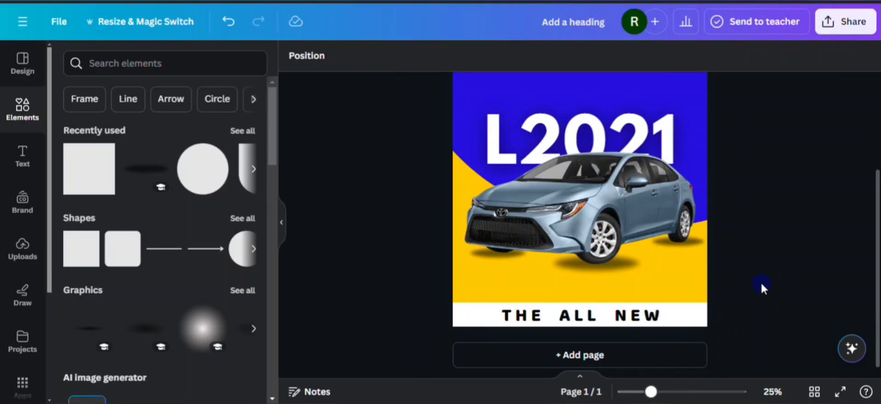
Duplicate the TOYOTA COROLLA heading below the original and replace the copy's text with MODEL.
{"action": "scroll", "coordinate": [761, 281], "scroll_direction": "down", "scroll_amount": 4}
{"action": "left_click", "coordinate": [580, 138]}
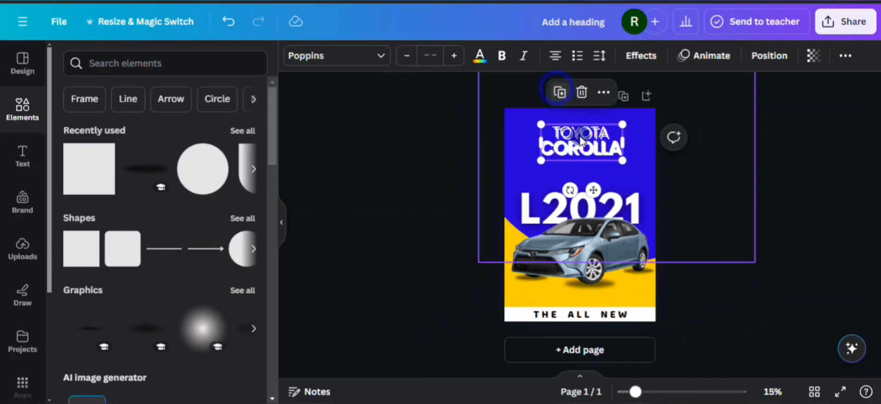
{"action": "left_click", "coordinate": [559, 92]}
{"action": "mouse_move", "coordinate": [581, 165]}
{"action": "left_mouse_down"}
{"action": "mouse_move", "coordinate": [581, 146]}
{"action": "mouse_move", "coordinate": [584, 175]}
{"action": "left_mouse_up"}
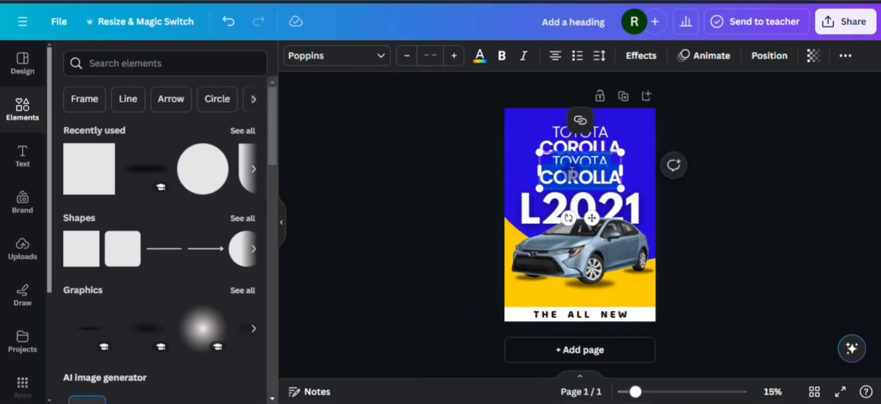
{"action": "type", "text": "MOD"}
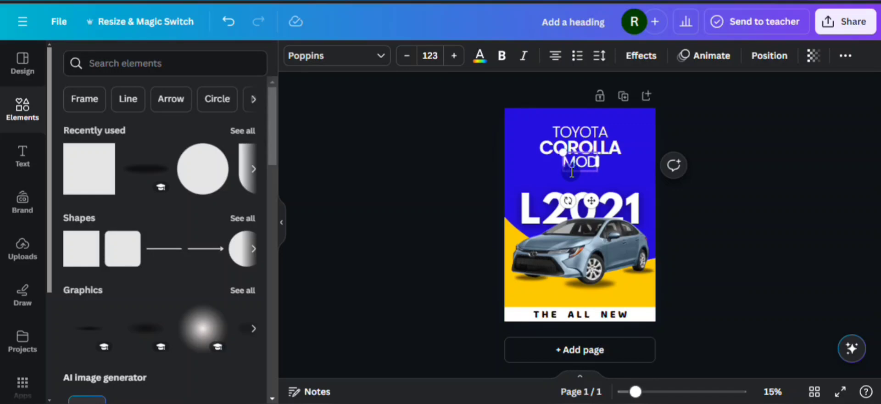
{"action": "type", "text": "EL"}
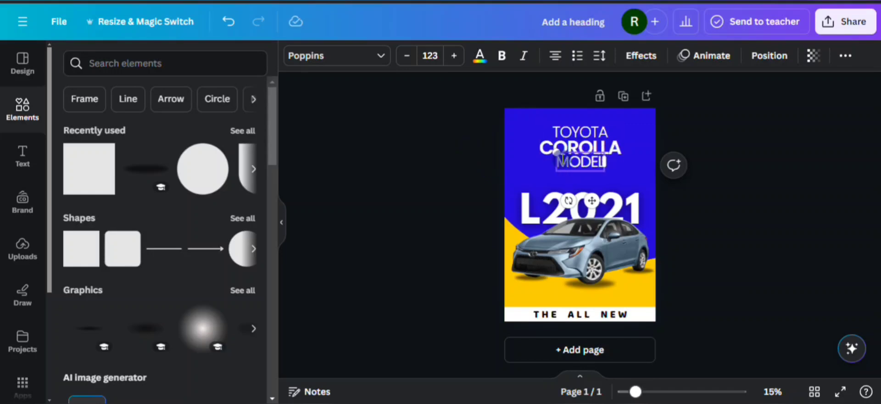
{"action": "left_click", "coordinate": [461, 135]}
Shrink the MODEL text to about size 57.5 and place it just above the L of L2021.
{"action": "left_click_drag", "start_coordinate": [577, 159], "coordinate": [575, 174]}
{"action": "left_click_drag", "start_coordinate": [597, 210], "coordinate": [539, 218]}
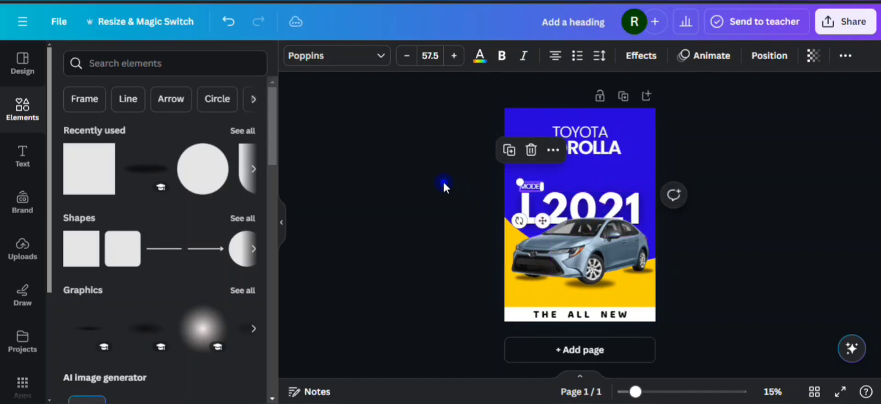
{"action": "left_click", "coordinate": [442, 180]}
Move the MODEL text to the horizontal centre of the page above L2021 and make it bold.
{"action": "scroll", "coordinate": [528, 191], "scroll_direction": "up", "scroll_amount": 5, "text": "ctrl"}
{"action": "scroll", "coordinate": [530, 194], "scroll_direction": "up", "scroll_amount": 3, "text": "ctrl"}
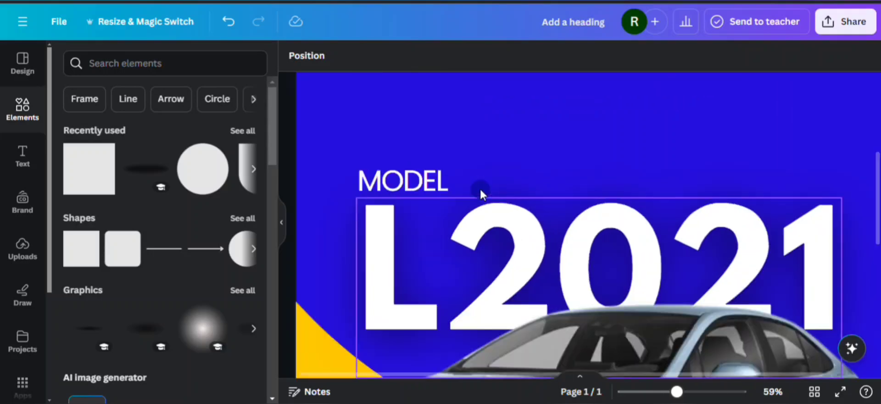
{"action": "left_click", "coordinate": [403, 185]}
{"action": "left_click_drag", "start_coordinate": [404, 185], "coordinate": [590, 179]}
{"action": "left_click", "coordinate": [502, 56]}
{"action": "scroll", "coordinate": [414, 183], "scroll_direction": "down", "scroll_amount": 5}
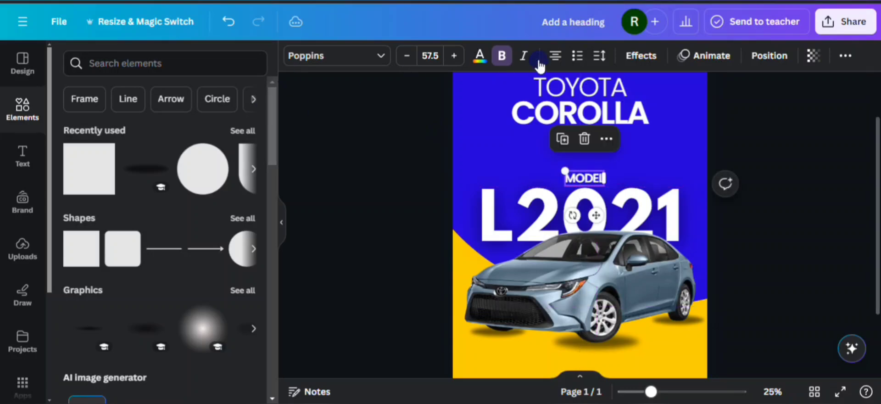
{"action": "left_click", "coordinate": [770, 55]}
{"action": "left_click", "coordinate": [374, 110]}
{"action": "scroll", "coordinate": [786, 172], "scroll_direction": "down", "scroll_amount": 3}
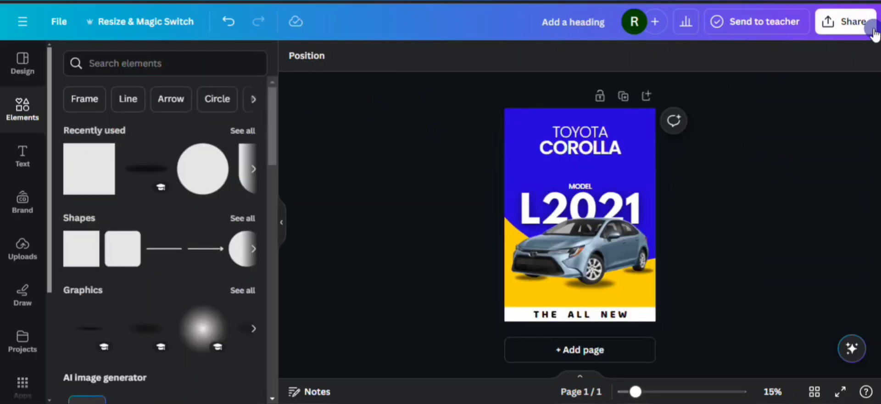
Download the poster as a PDF Print file with the RGB colour profile.
{"action": "left_click", "coordinate": [849, 21]}
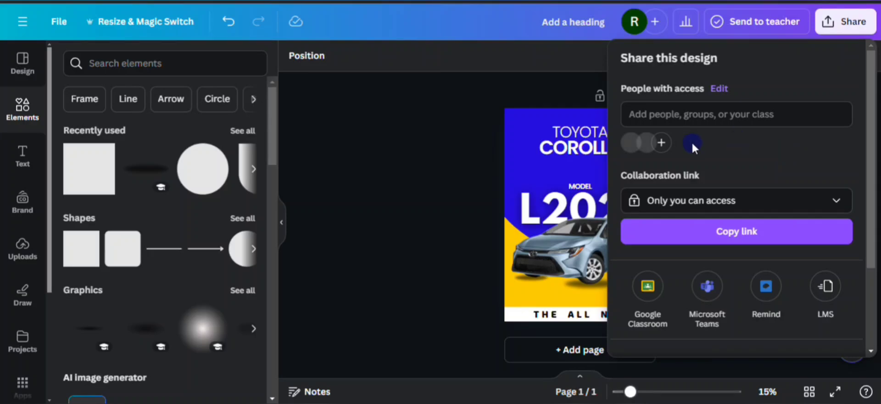
{"action": "scroll", "coordinate": [728, 203], "scroll_direction": "down", "scroll_amount": 2}
{"action": "left_click", "coordinate": [689, 256]}
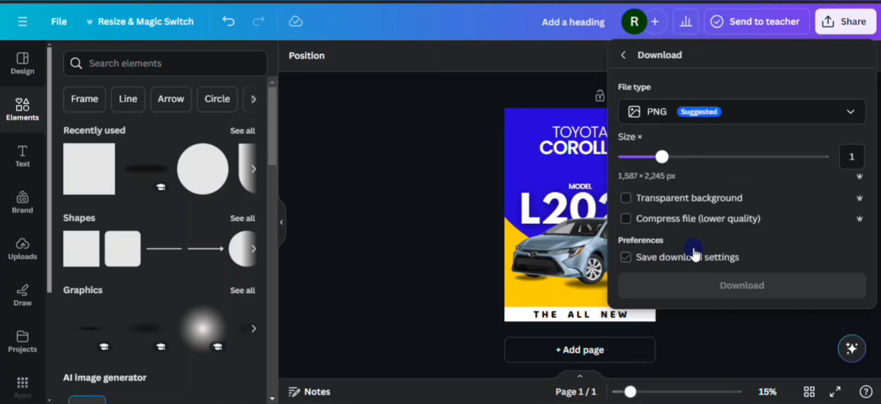
{"action": "left_click", "coordinate": [657, 113]}
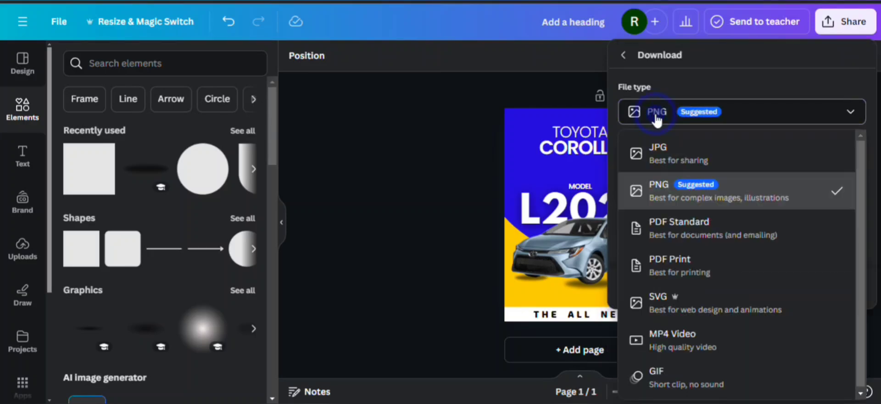
{"action": "left_click", "coordinate": [703, 240]}
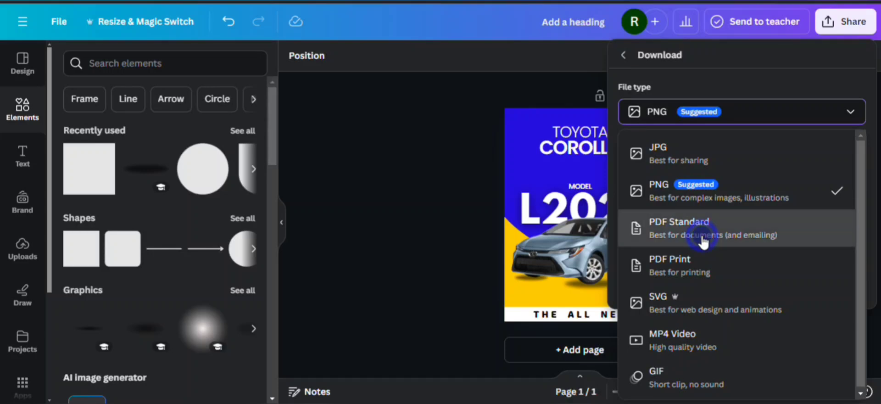
{"action": "left_click", "coordinate": [712, 272]}
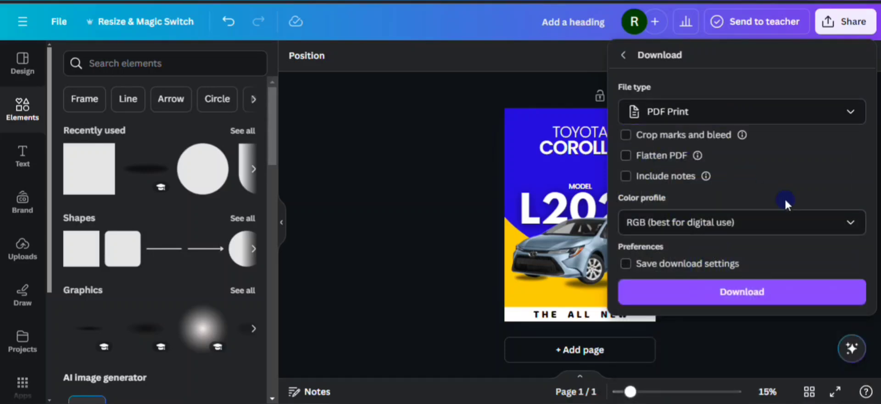
{"action": "left_click", "coordinate": [739, 296]}
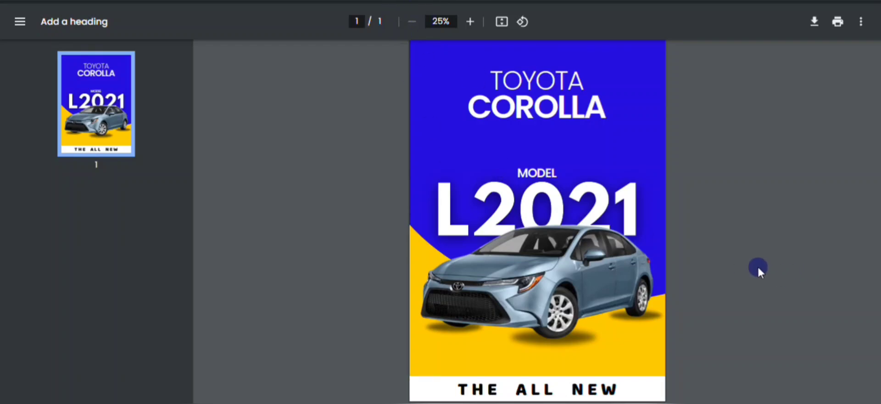
Examine the car and the L2021 heading up close in the downloaded PDF.
{"action": "scroll", "coordinate": [757, 266], "scroll_direction": "up", "scroll_amount": 5}
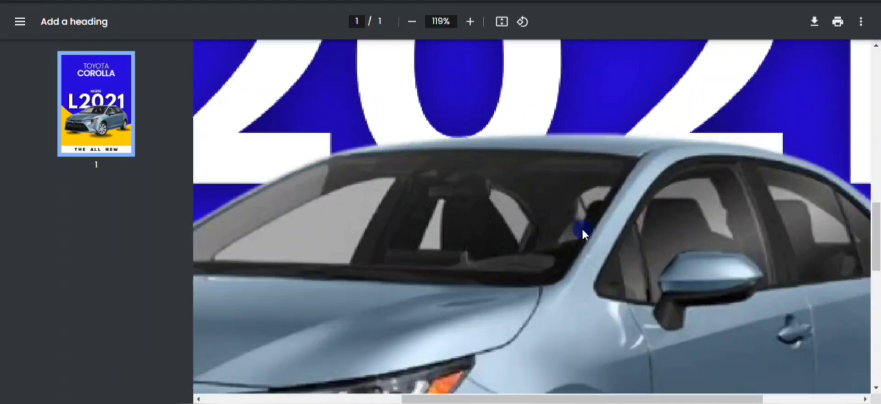
{"action": "scroll", "coordinate": [583, 227], "scroll_direction": "up", "scroll_amount": 1}
{"action": "scroll", "coordinate": [581, 225], "scroll_direction": "down", "scroll_amount": 4}
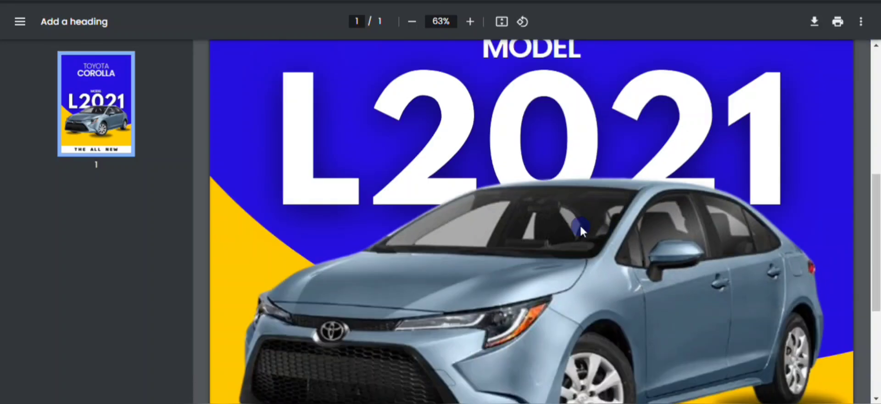
{"action": "scroll", "coordinate": [580, 224], "scroll_direction": "down", "scroll_amount": 3}
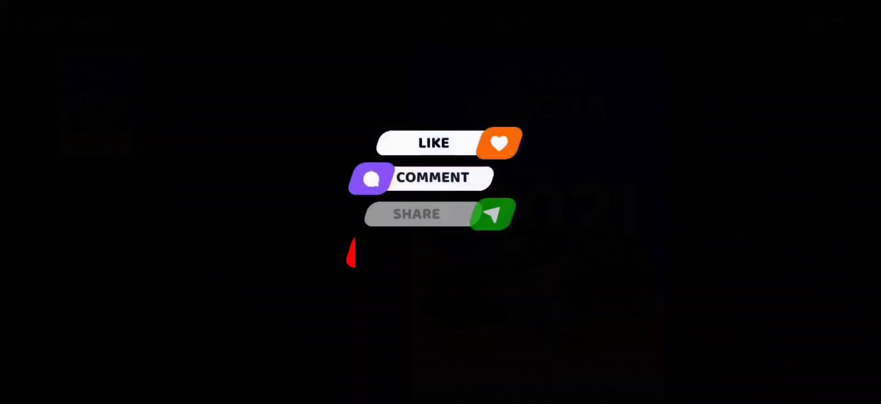